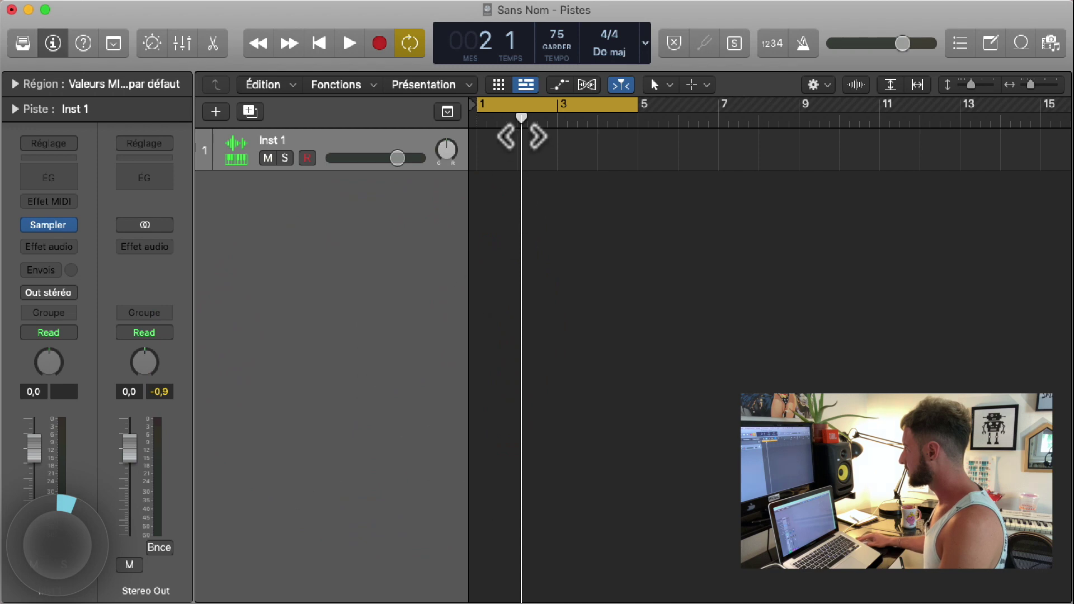
- Return the playhead to bar 1, then show the loop browser and the Inst 1 Sampler side by side
drag(521, 119, 476, 118)
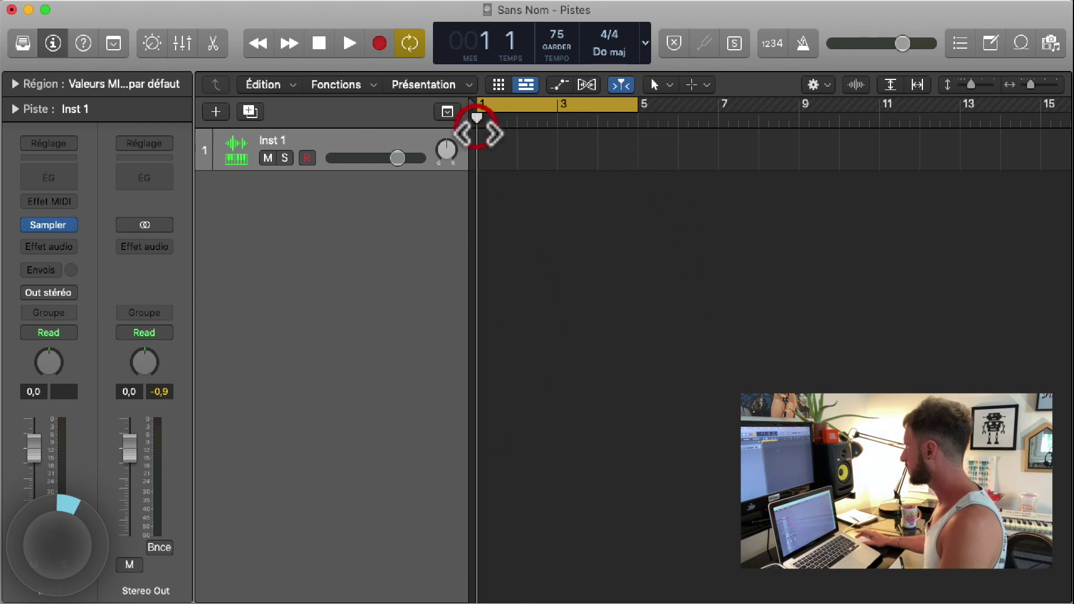
click(1021, 45)
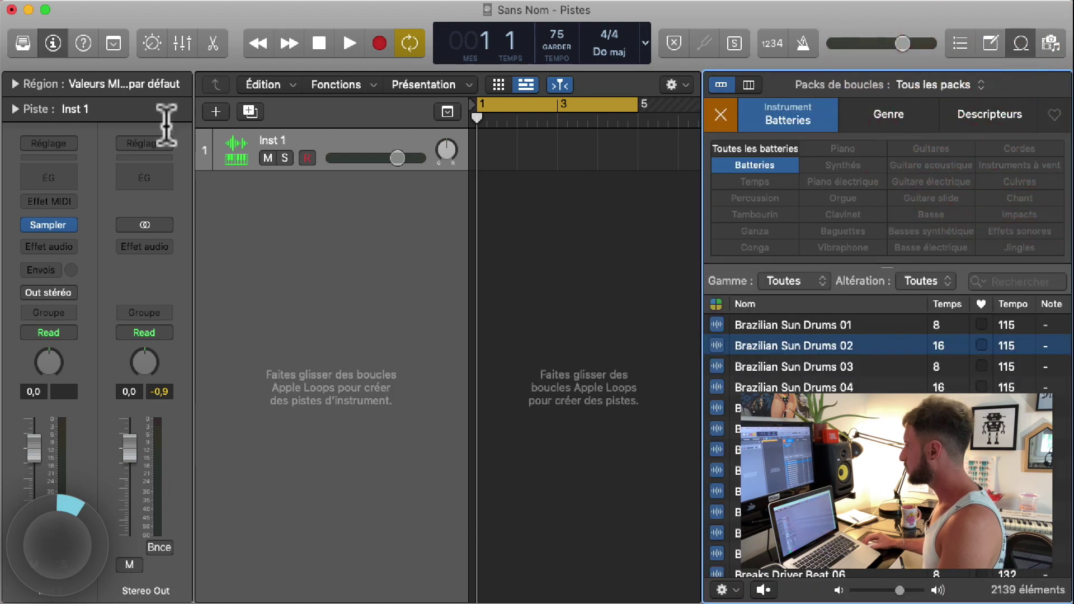
click(49, 225)
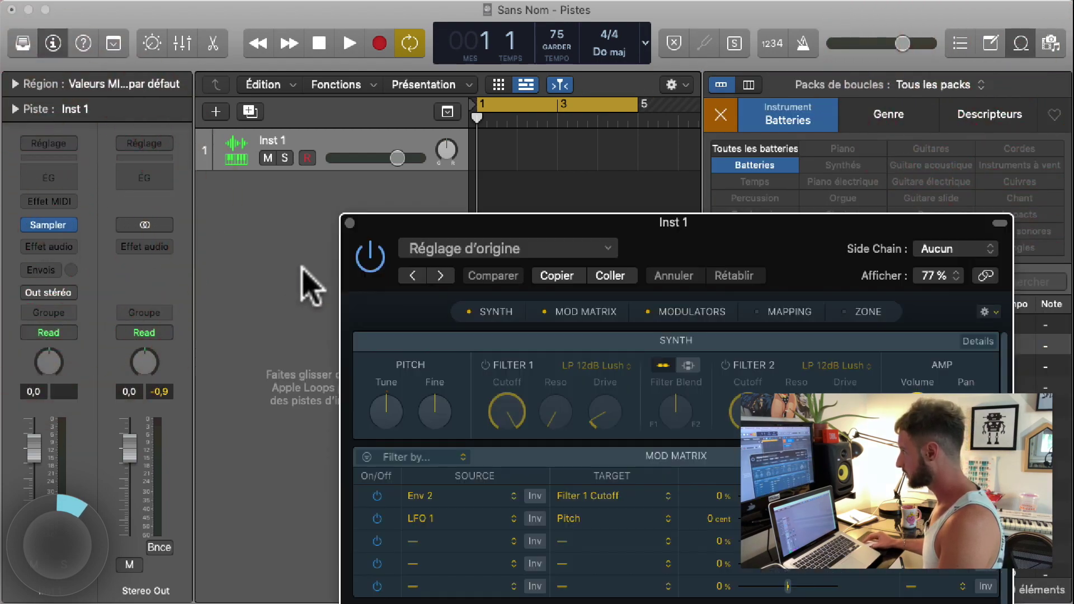
drag(666, 224, 346, 11)
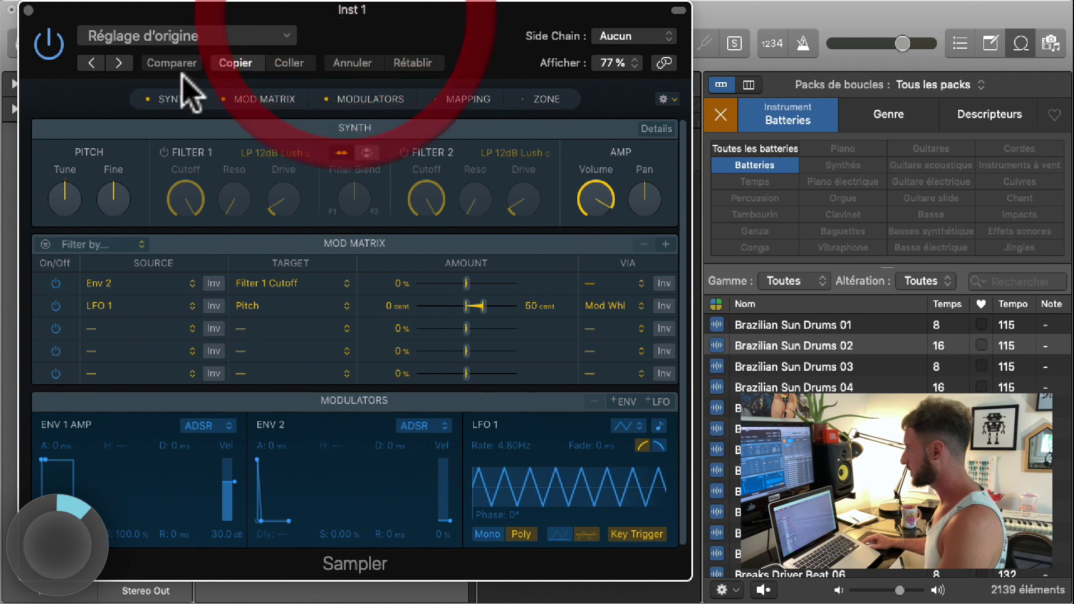
- Display only the Mapping and Zone sections in the Sampler, hiding Synth, Mod Matrix and Modulators
click(147, 100)
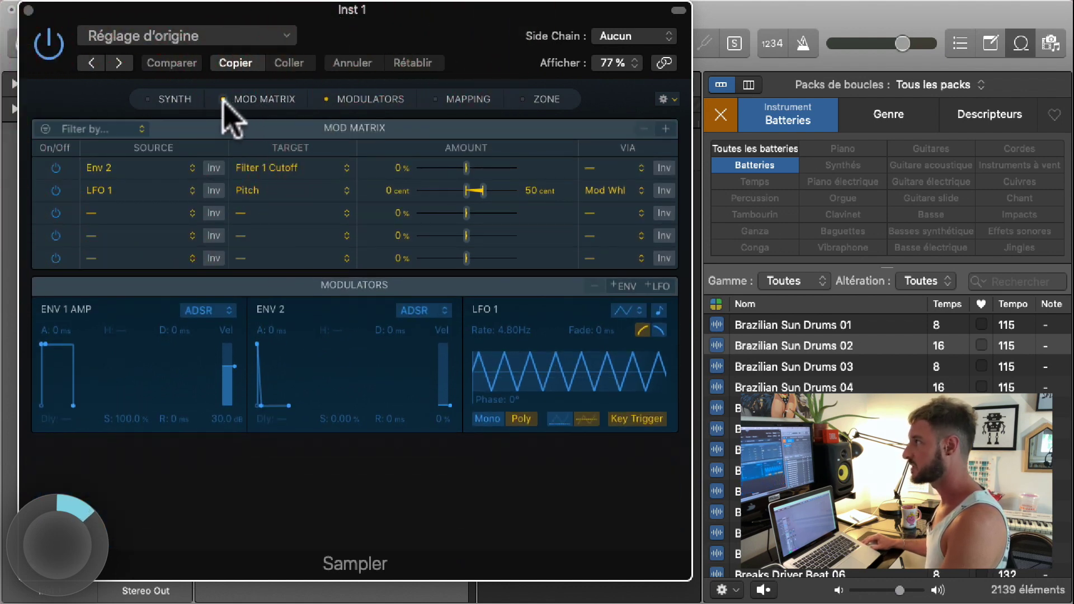
click(223, 100)
click(326, 101)
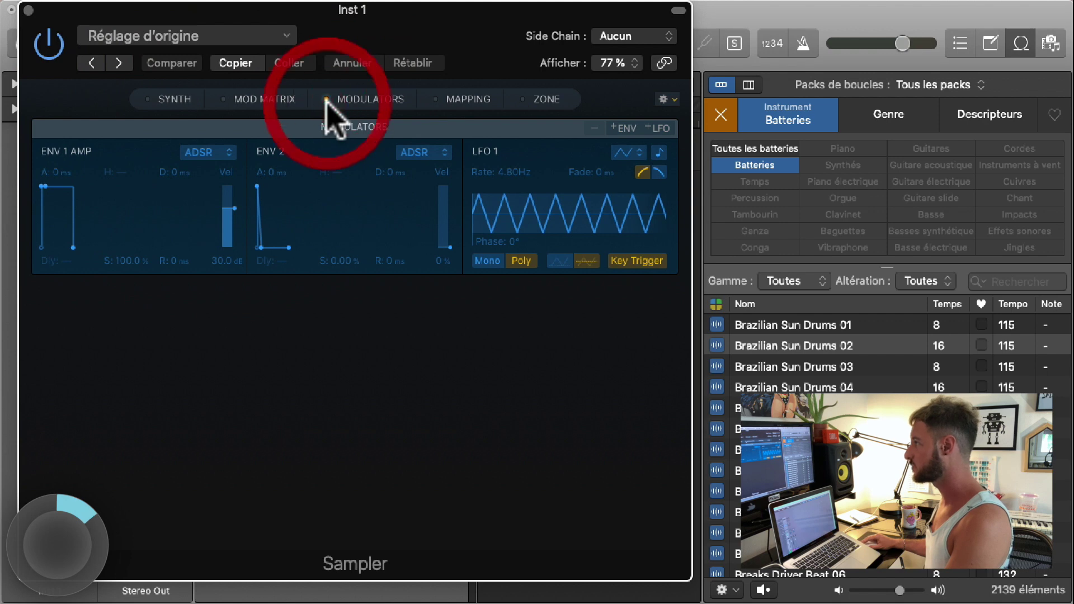
click(436, 101)
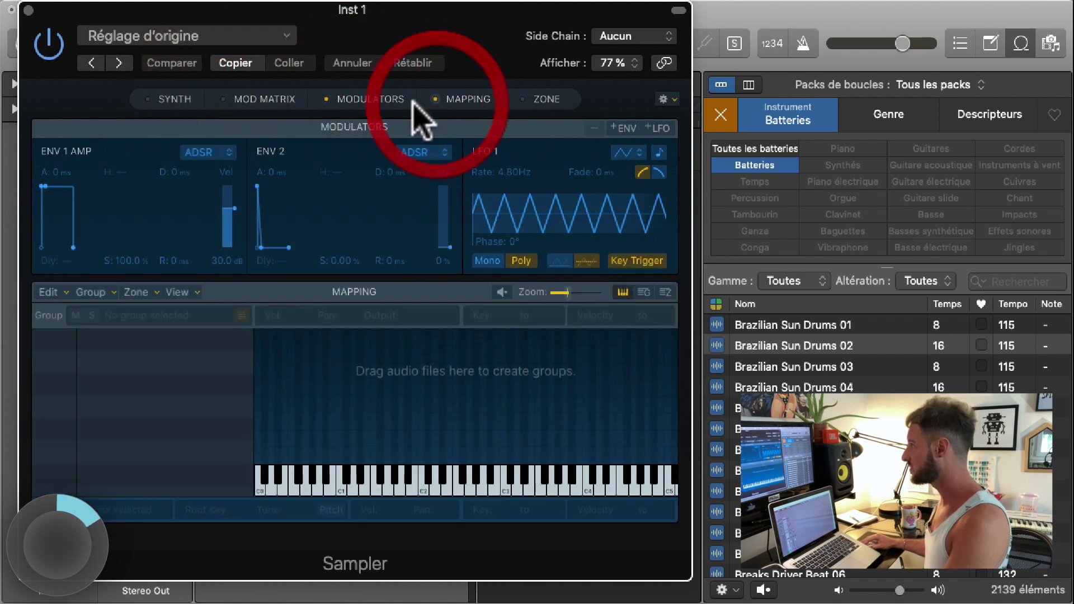
click(326, 101)
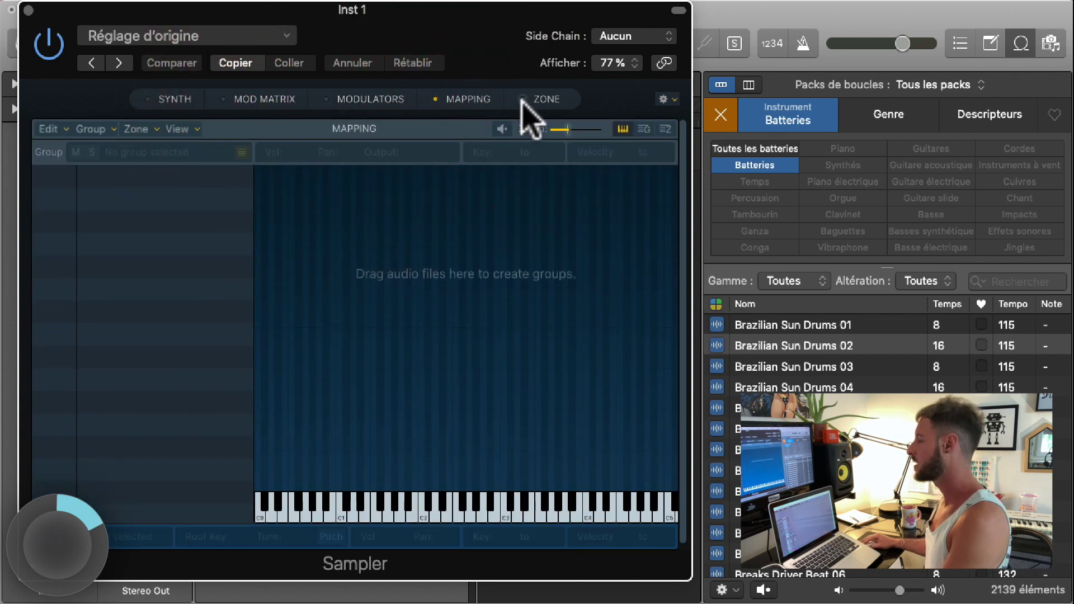
click(523, 101)
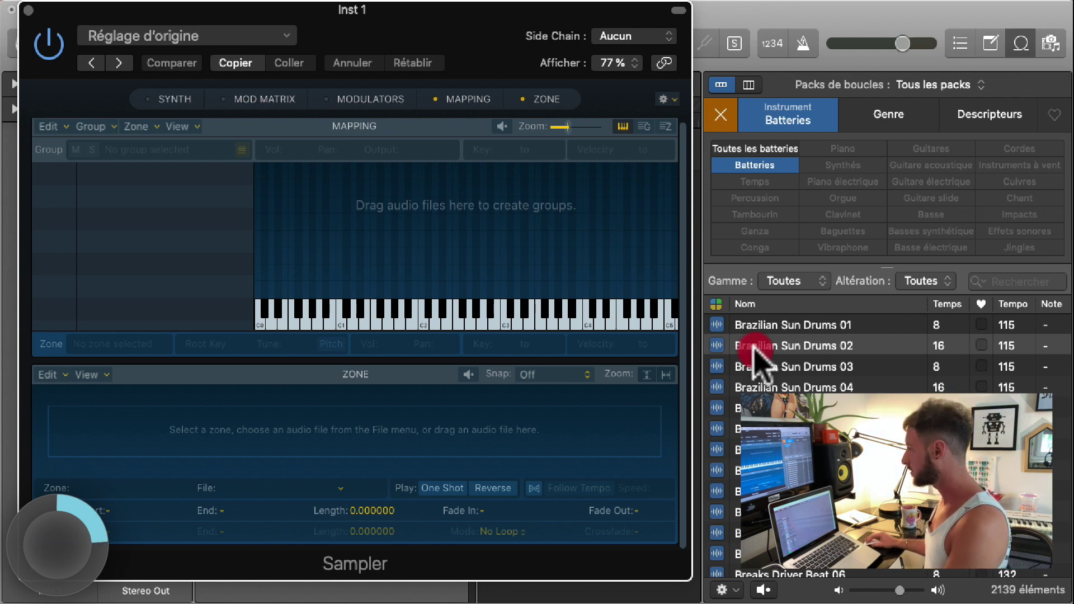
- Load Brazilian Sun Drums 02 as a C1 zone and trim it to its first hit, ending at 22095, as a One Shot with fade-out
drag(754, 346, 240, 431)
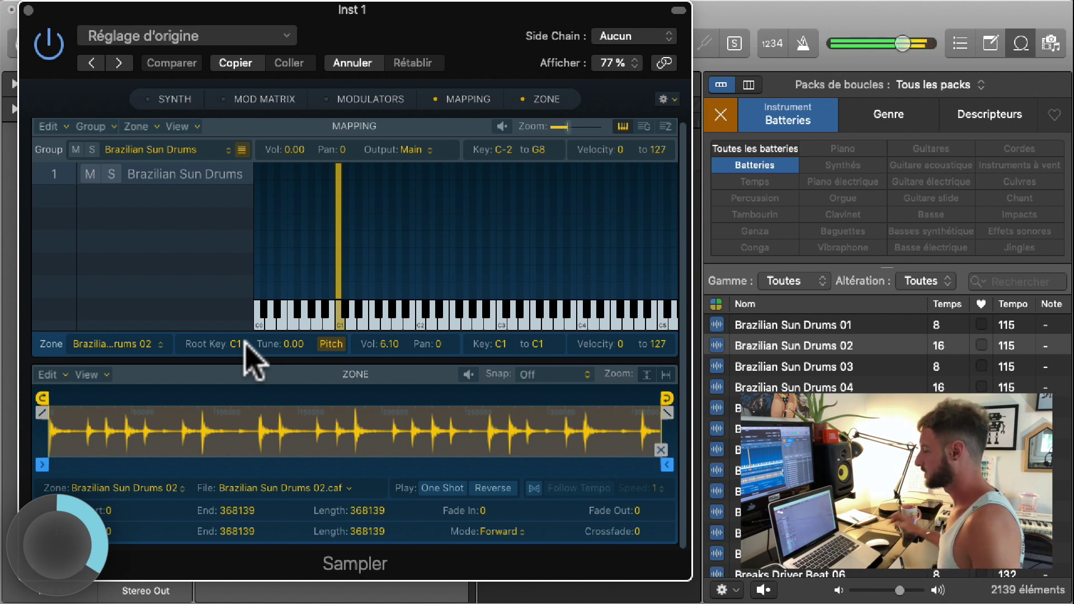
mouse_move(667, 464)
mouse_down()
mouse_move(86, 444)
mouse_move(82, 415)
mouse_move(55, 415)
mouse_up()
click(425, 492)
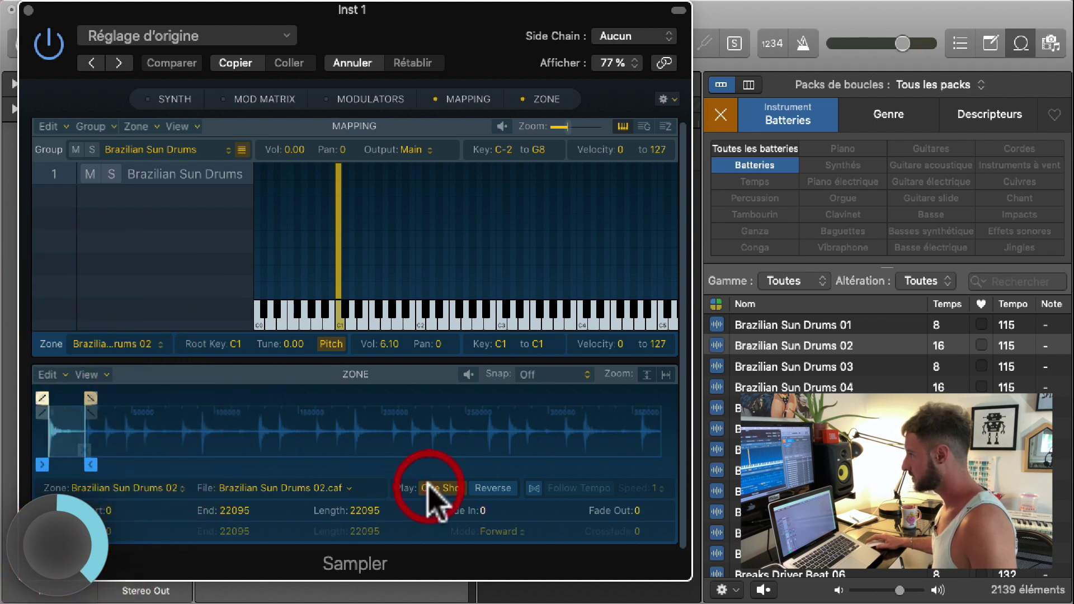
click(75, 400)
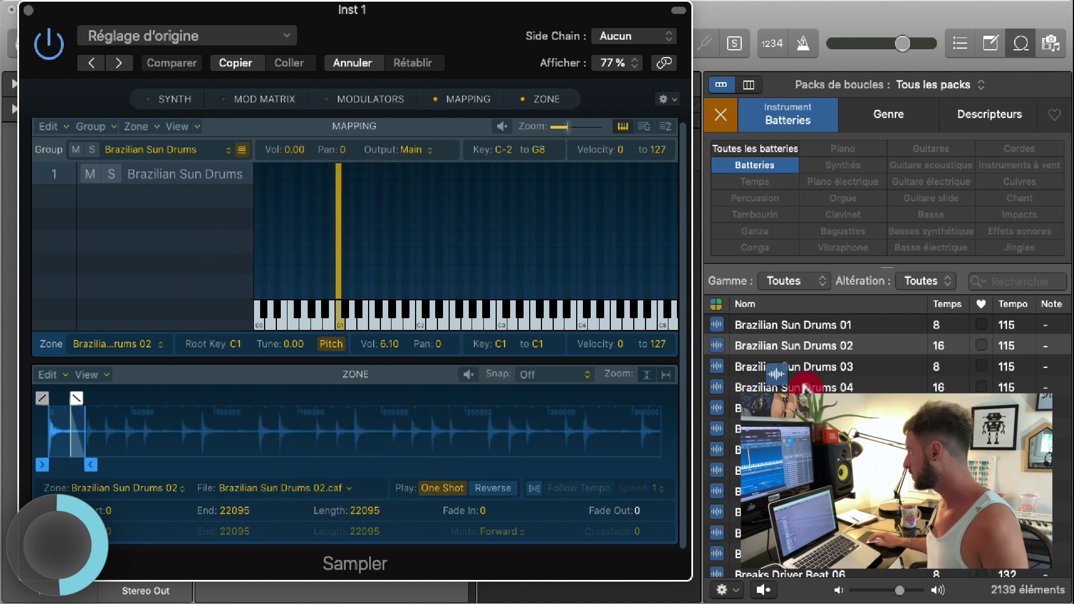
- Map Brazilian Sun Drums 04 to key D1 and trim its zone to run from 32911 to 45696
drag(804, 387, 354, 331)
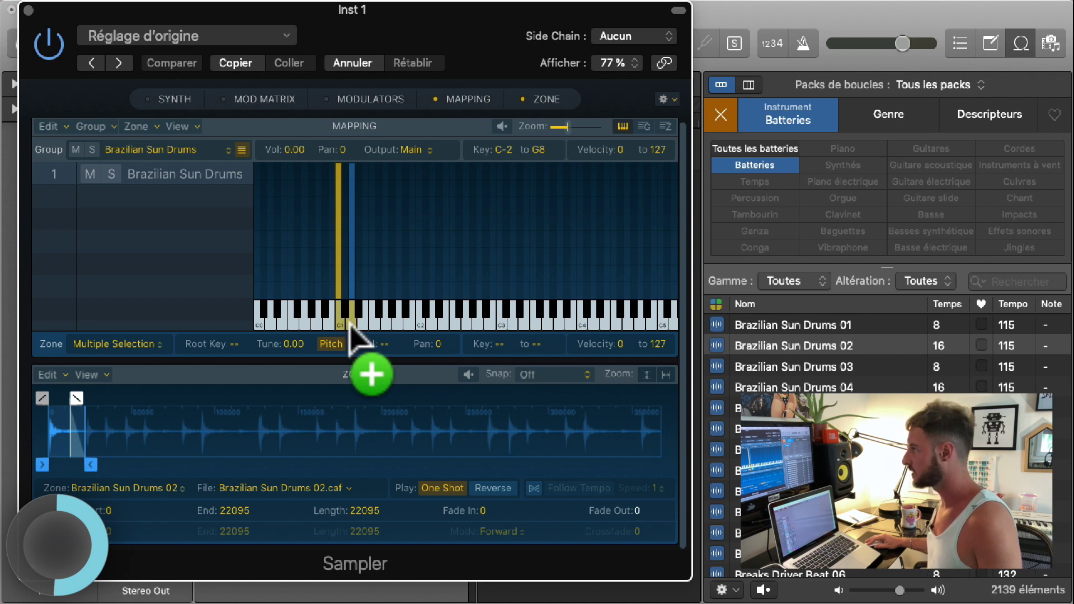
click(351, 329)
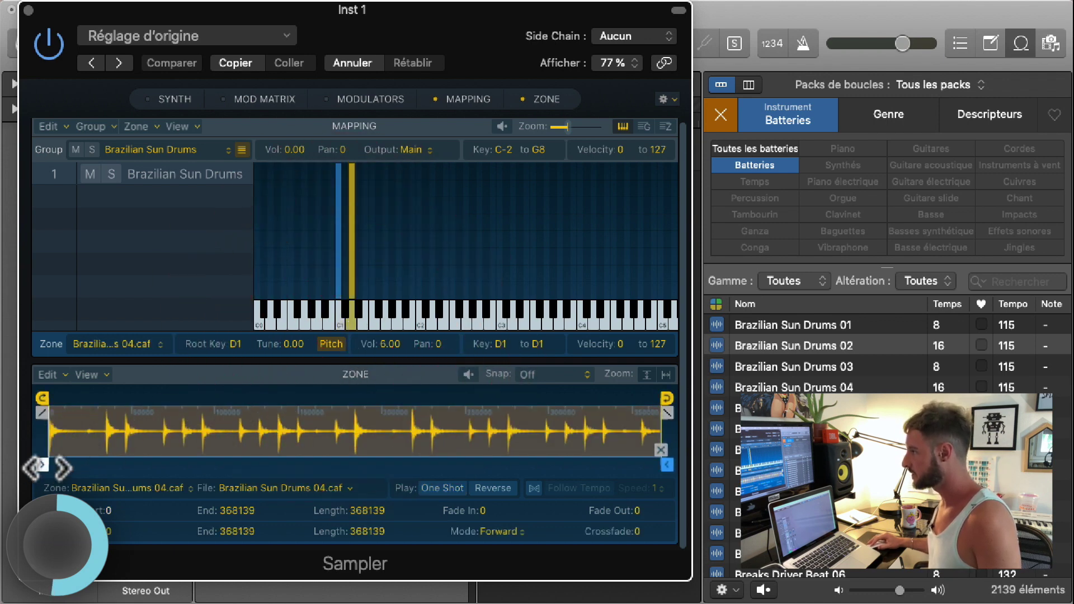
drag(47, 466, 104, 465)
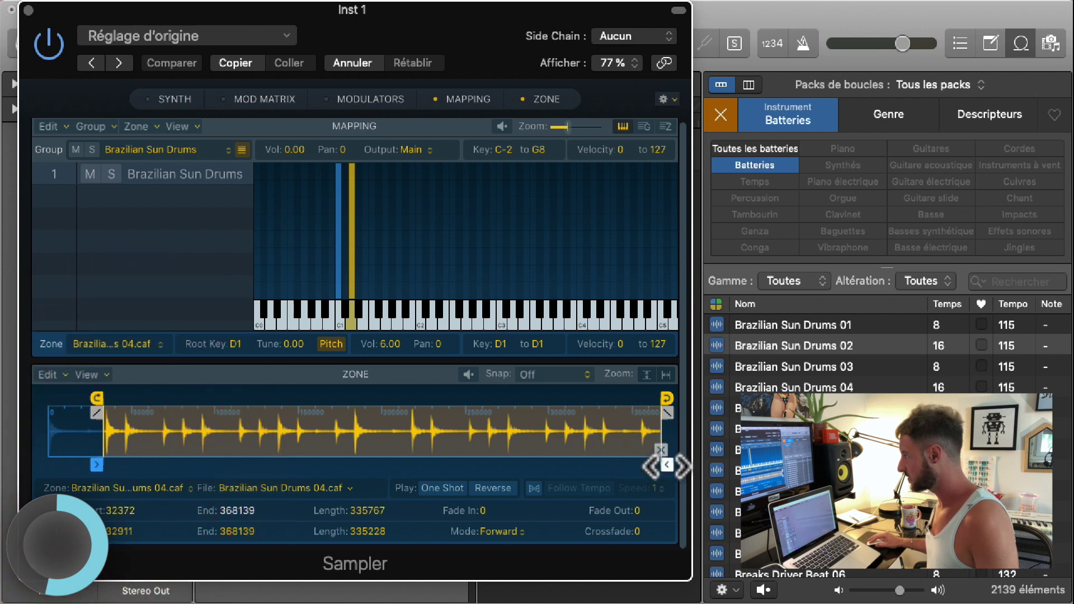
drag(667, 465, 126, 463)
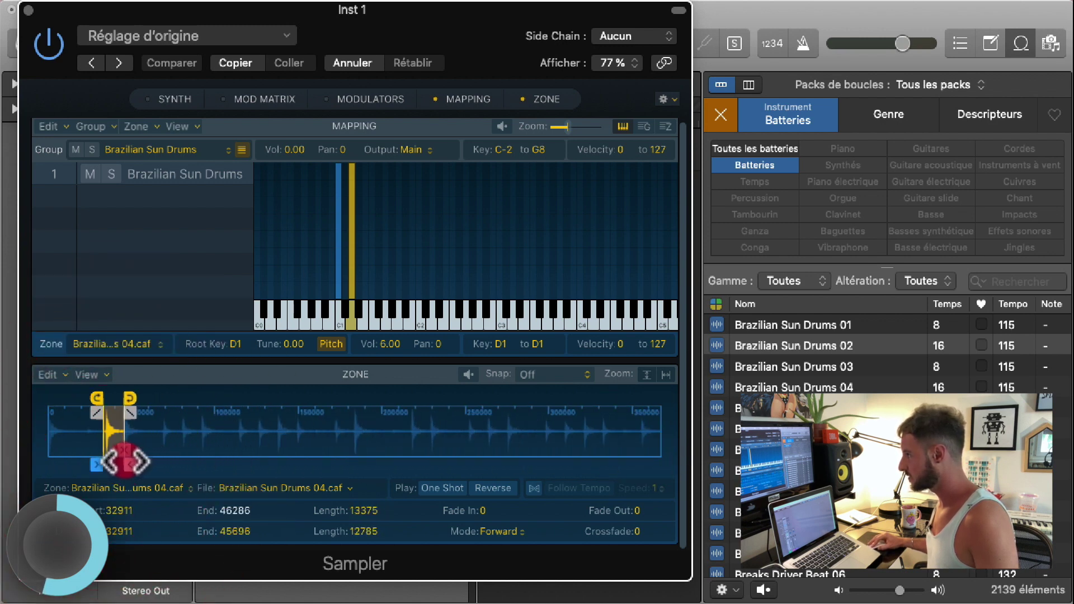
- Set the D1 zone to One Shot with a fade-out, a start point of 33915 and a fade-in of 462
click(442, 489)
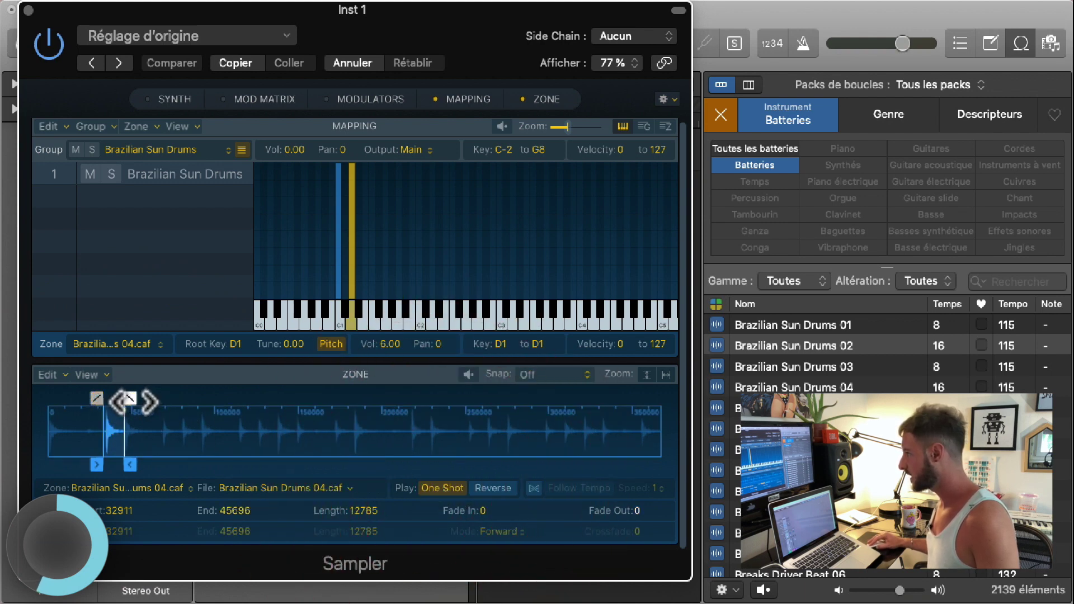
drag(124, 399, 102, 399)
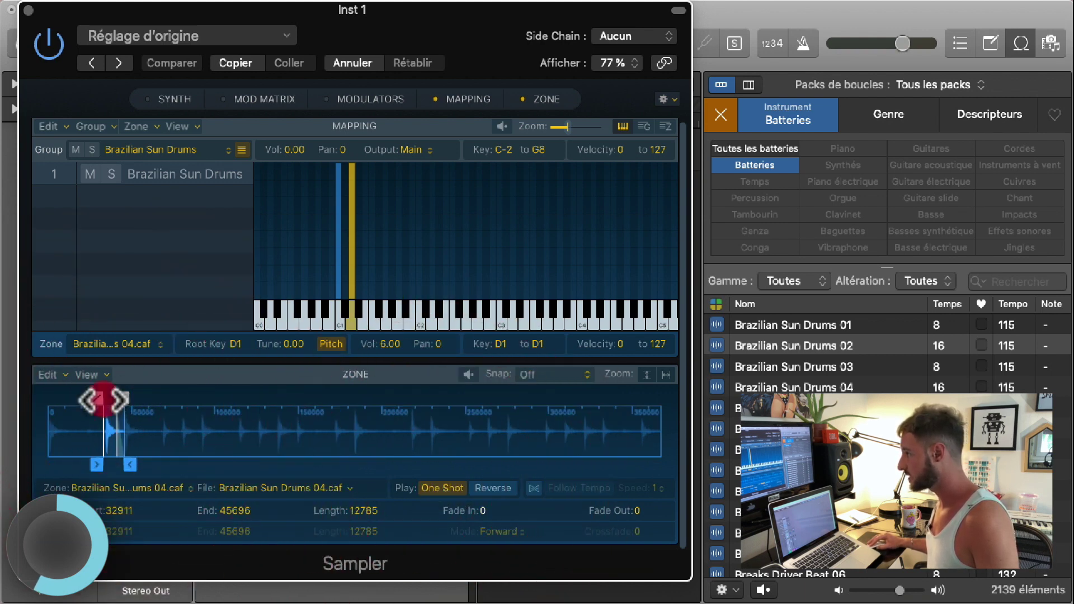
scroll(125, 433, up, 5)
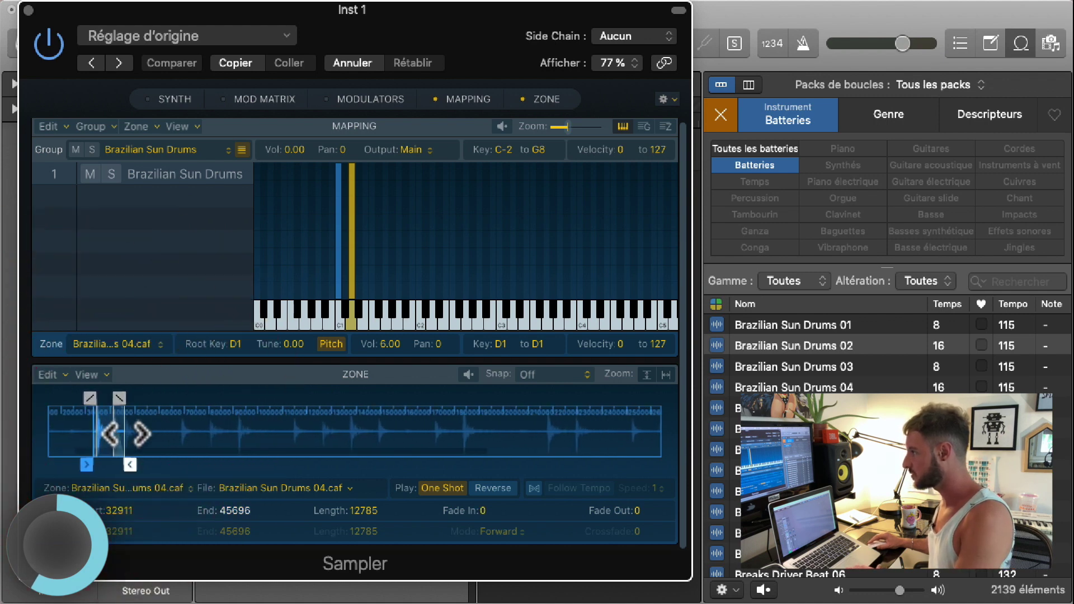
scroll(82, 462, up, 3)
drag(78, 465, 84, 466)
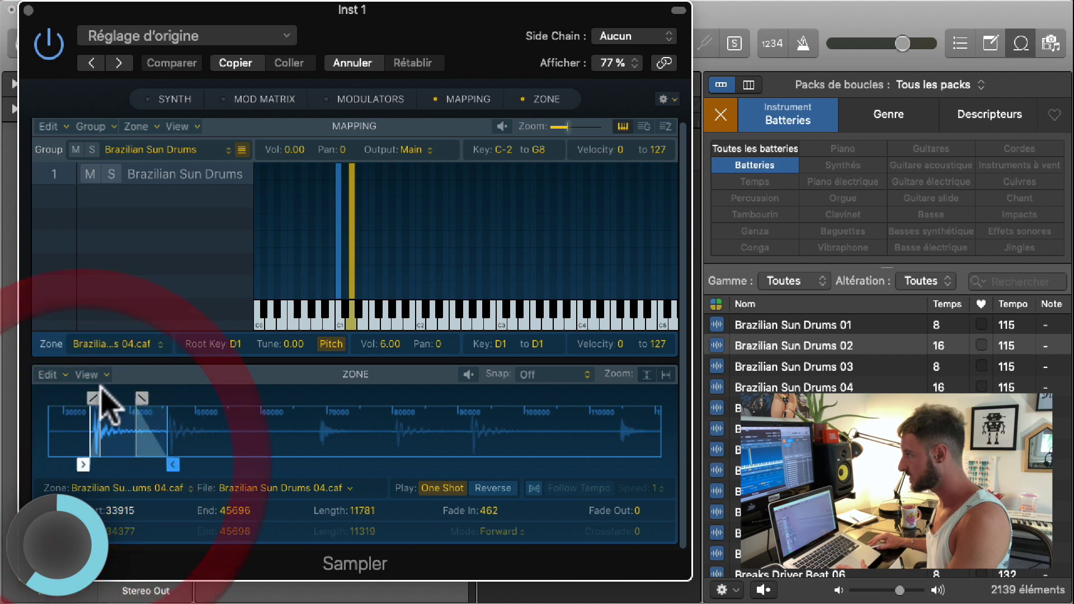
drag(100, 402, 96, 412)
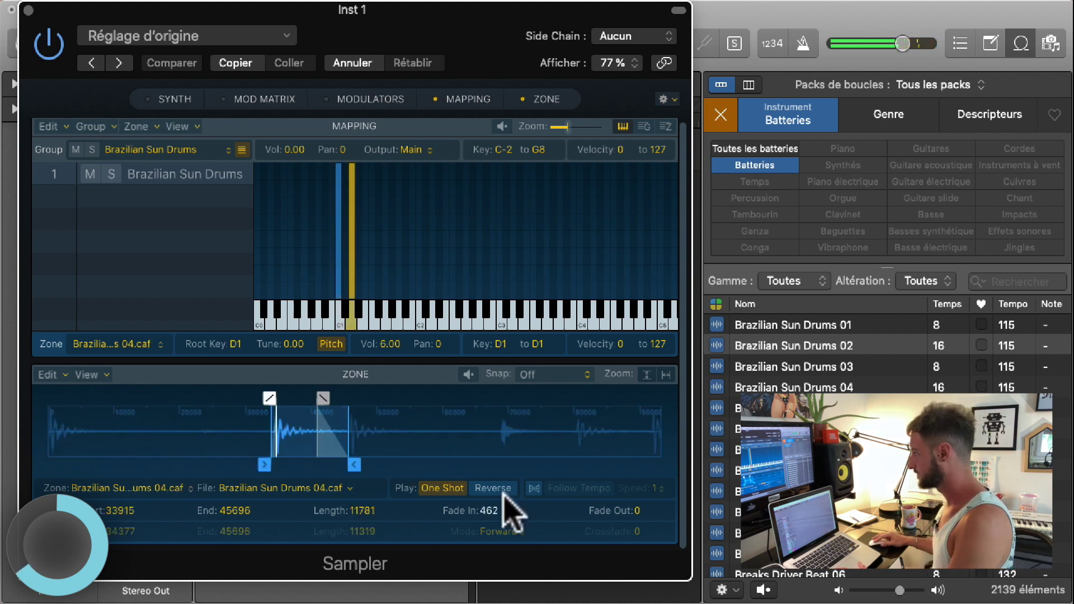
- Turn off One Shot playback for the D1 zone and audition the sample on key C1
click(440, 488)
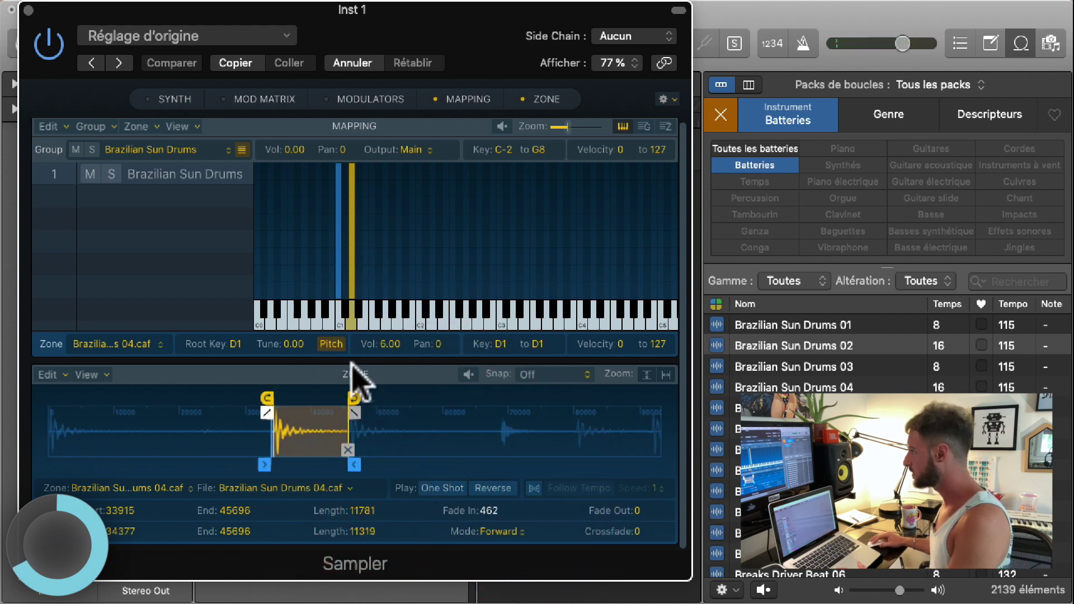
click(339, 324)
click(445, 488)
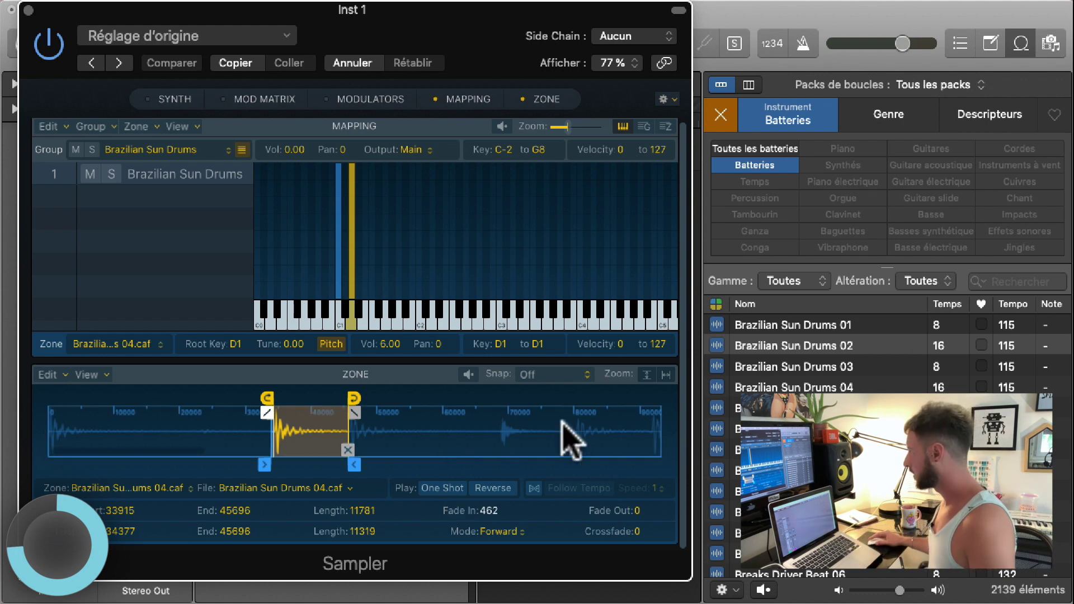
- Map Breaks Driver Beat 02 to key E1 and trim its zone from 19672 to 29596, with the loop starting at 20301
scroll(884, 358, down, 1)
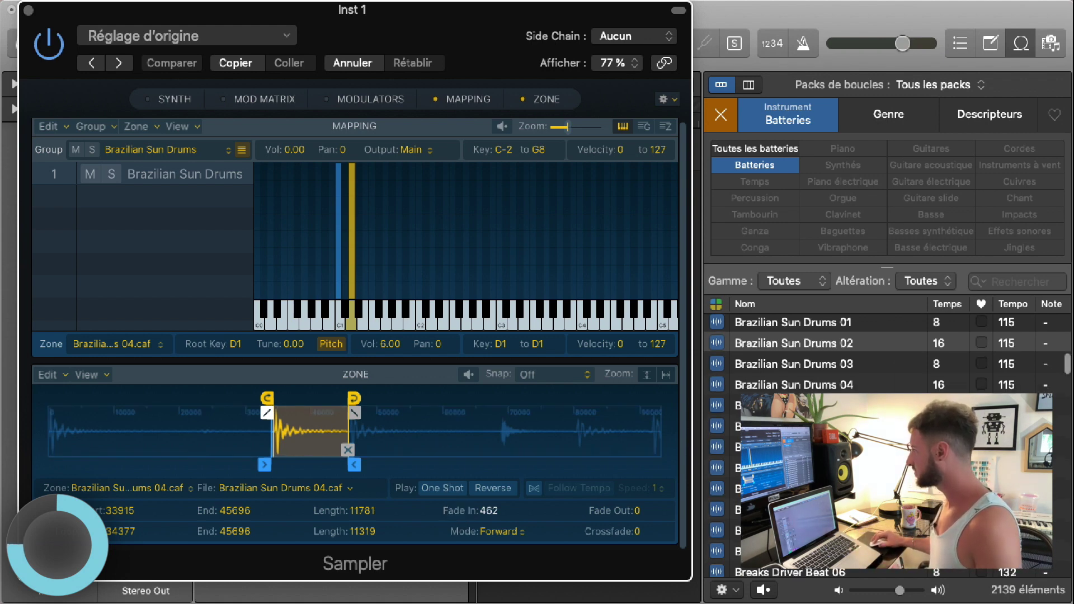
drag(783, 475, 362, 323)
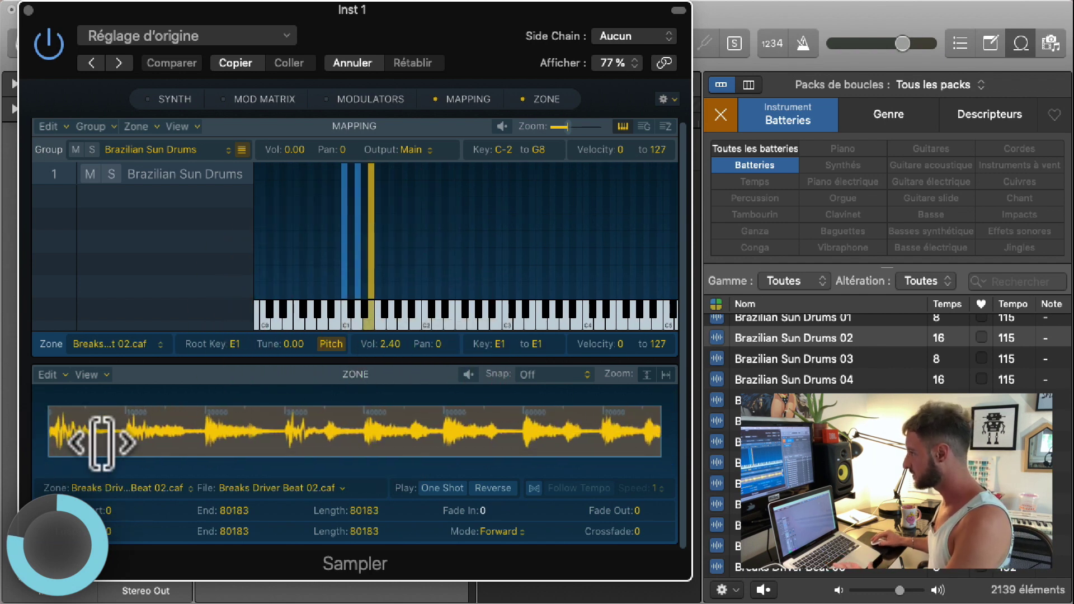
mouse_move(46, 456)
mouse_down()
mouse_move(211, 469)
mouse_move(198, 471)
mouse_up()
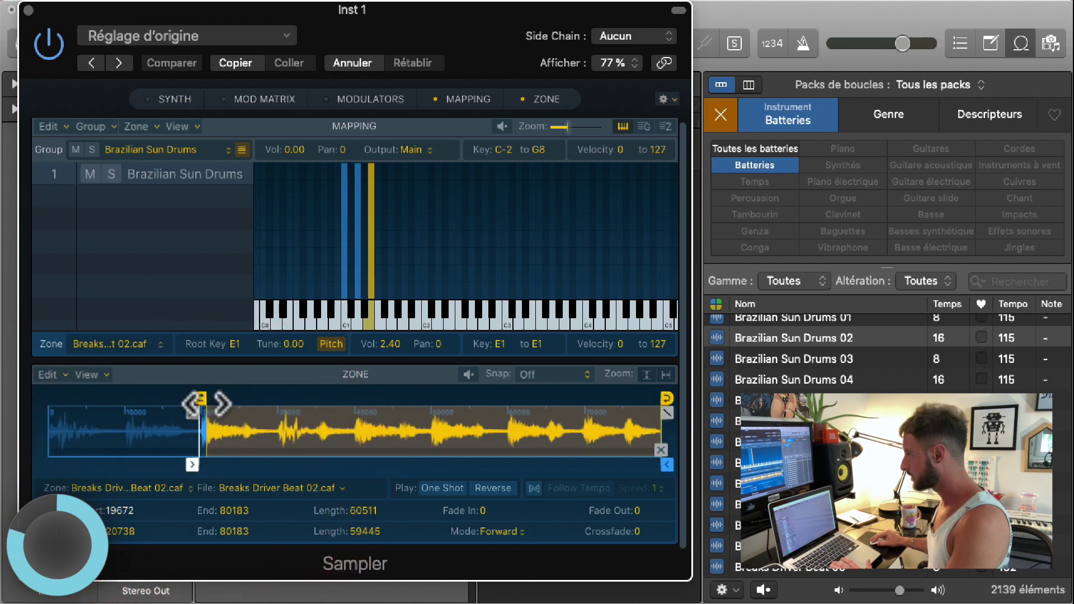
drag(207, 402, 196, 401)
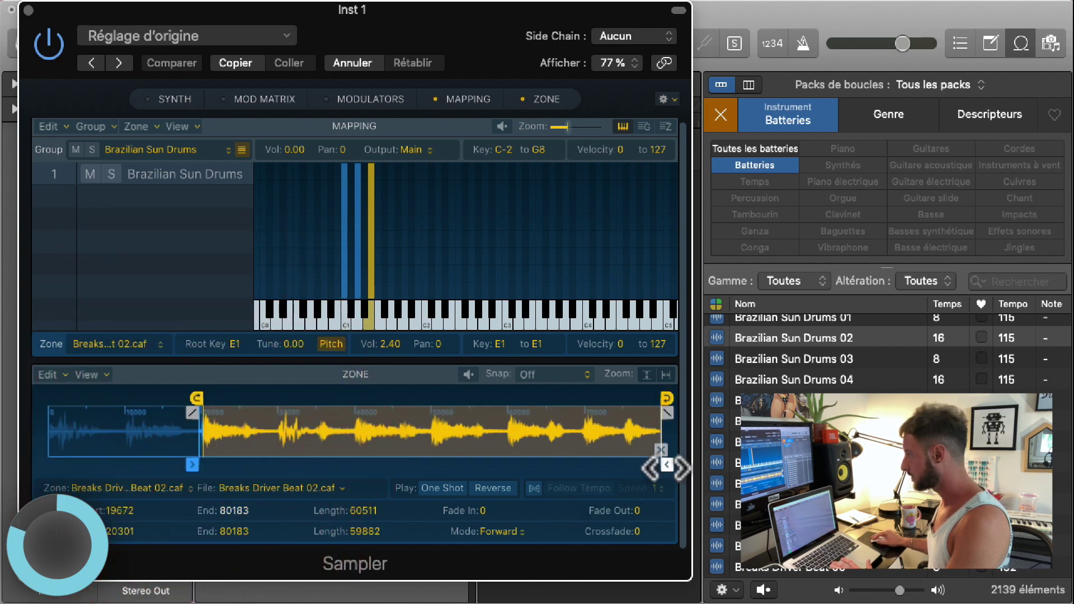
mouse_move(667, 466)
mouse_down()
mouse_move(233, 463)
mouse_move(275, 453)
mouse_up()
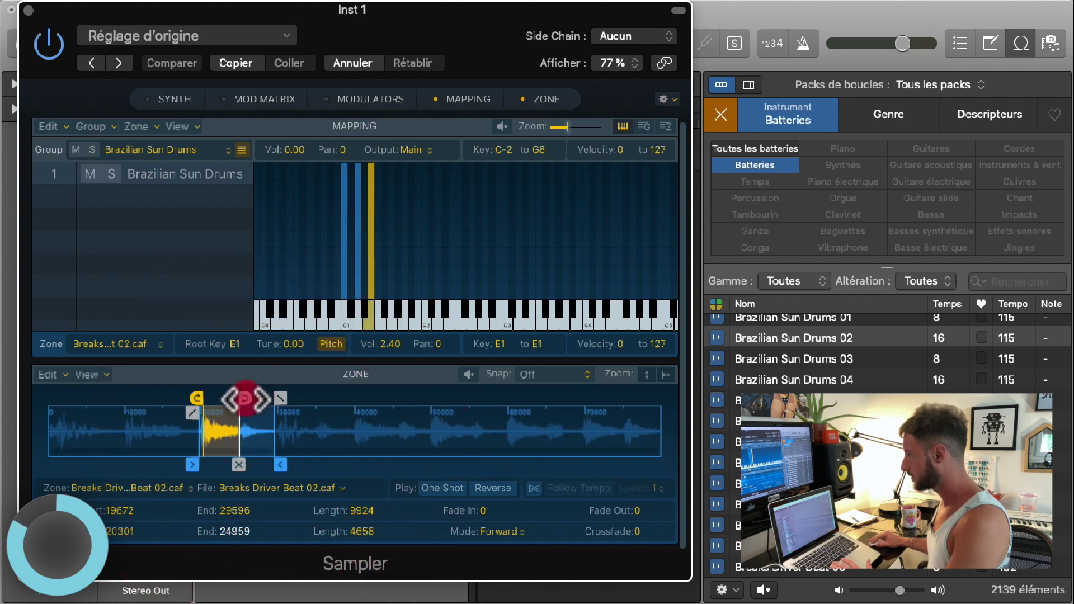
- Set the E1 zone to One Shot playback with a fade-out and a fade-in of 309
mouse_move(246, 399)
mouse_down()
mouse_move(287, 398)
mouse_move(261, 398)
mouse_up()
click(442, 488)
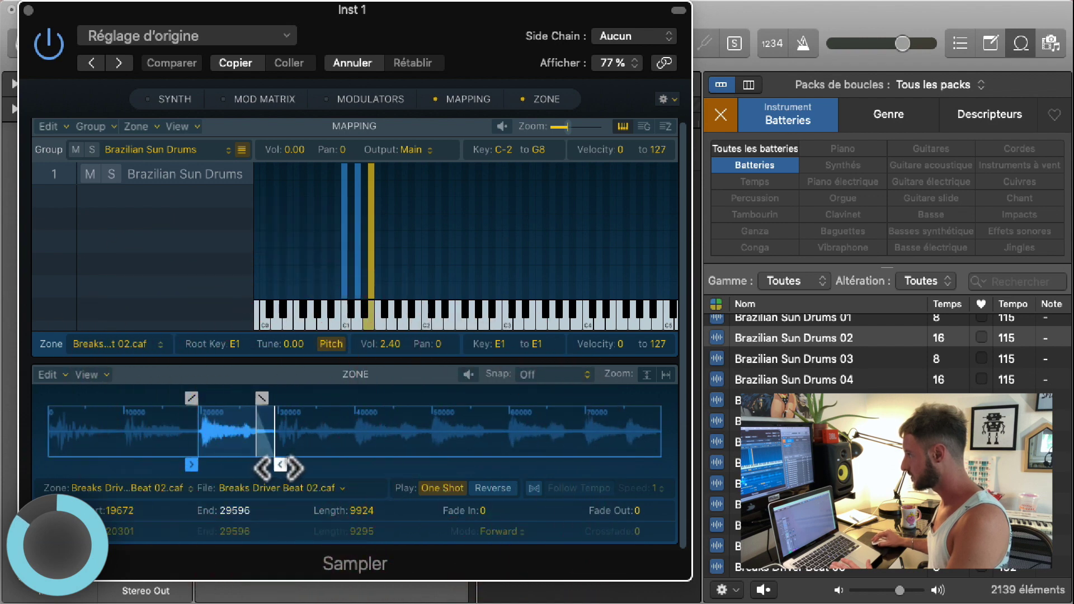
drag(192, 398, 197, 398)
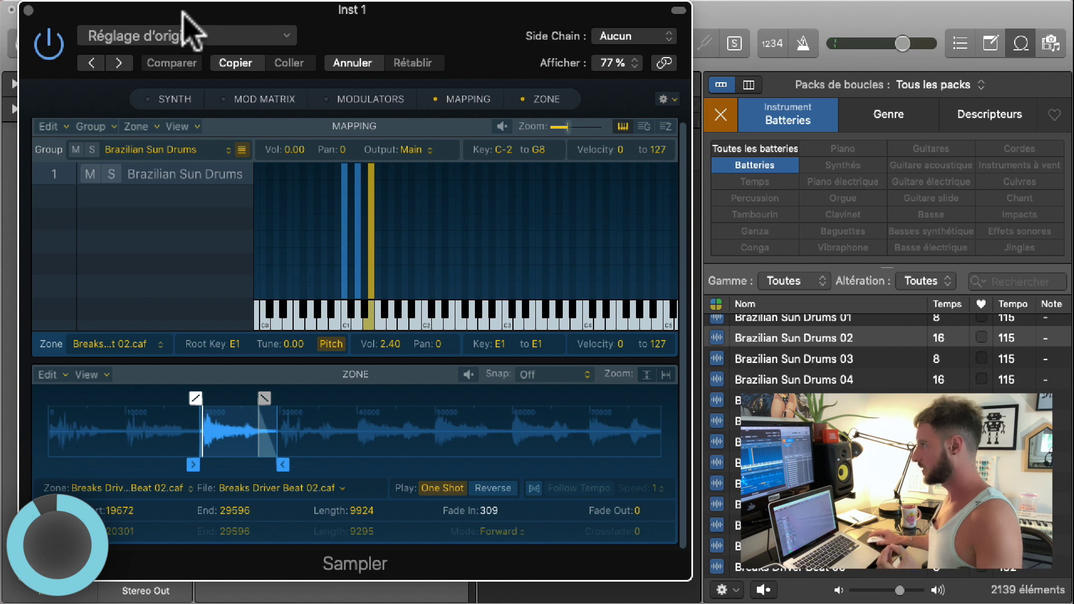
- Save the sampled instrument as YOUTUBE TEST in the Sampler Instruments folder
click(234, 37)
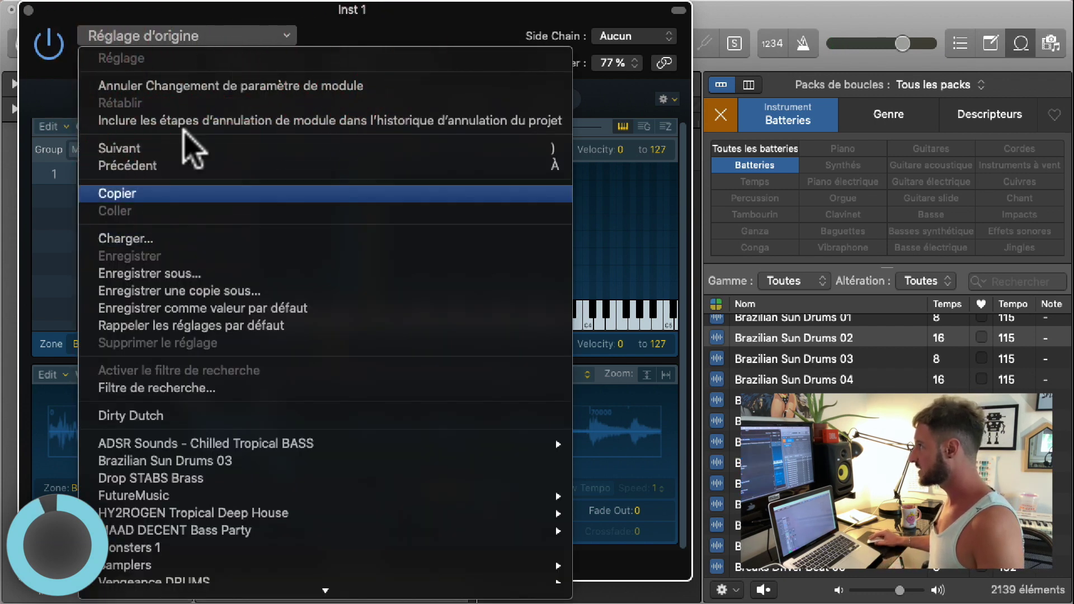
click(163, 36)
click(190, 36)
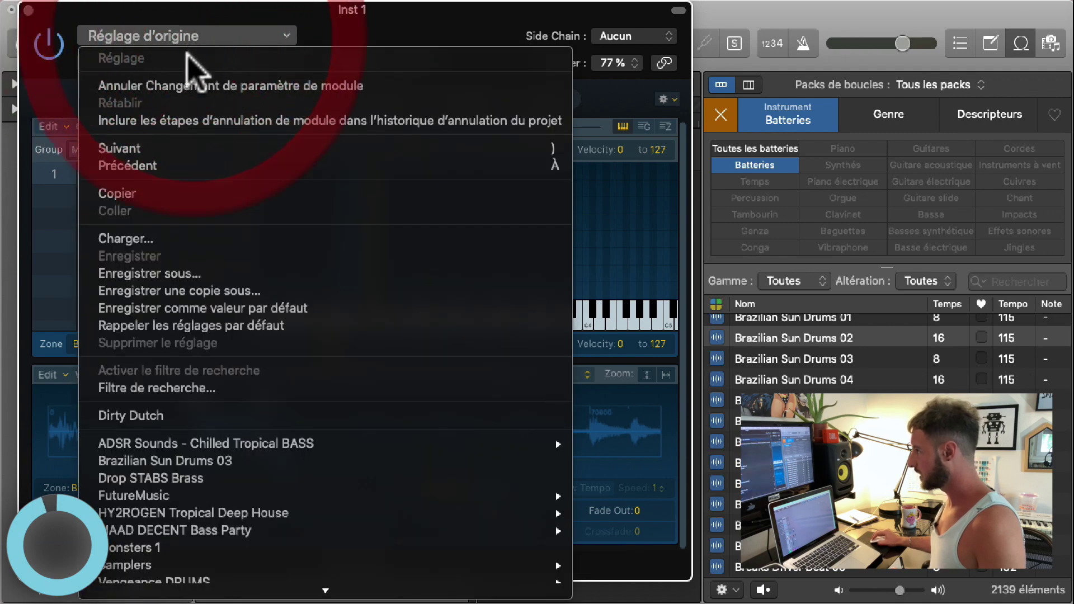
click(210, 277)
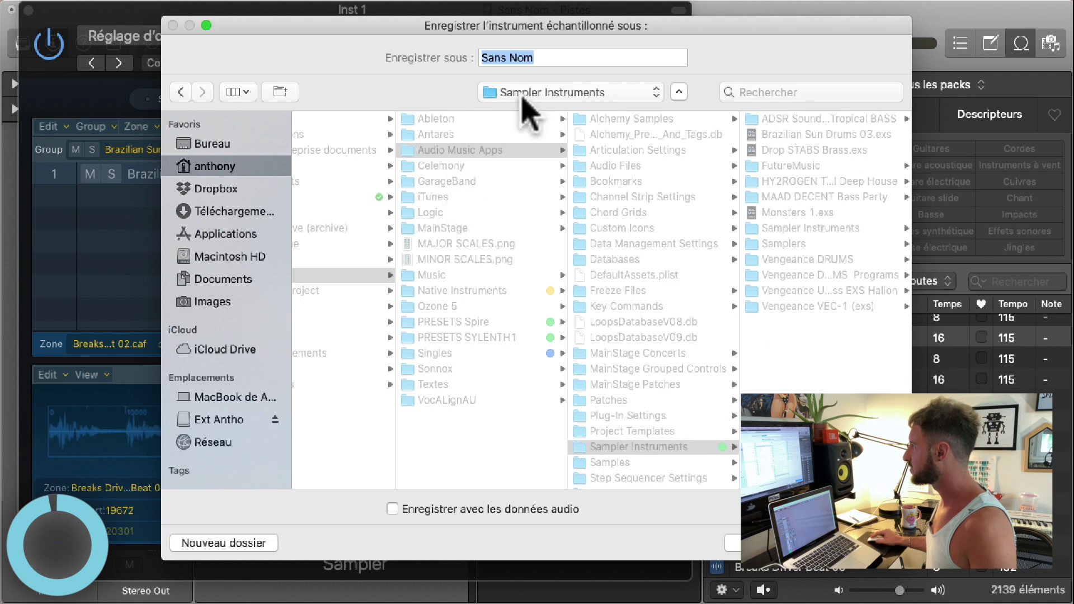
click(568, 63)
click(372, 53)
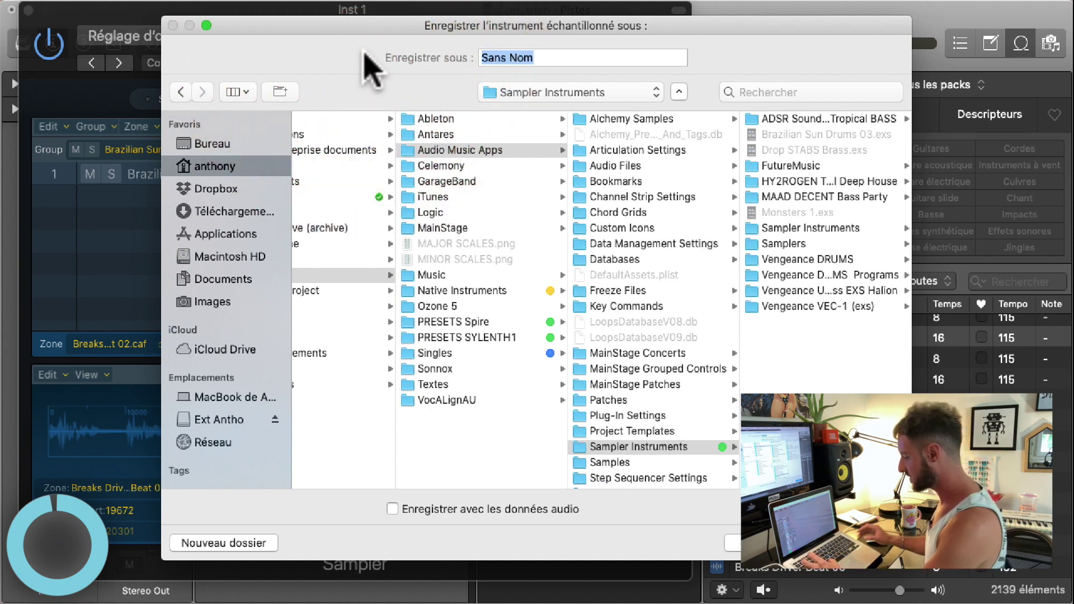
text(YOUTUBE TEST)
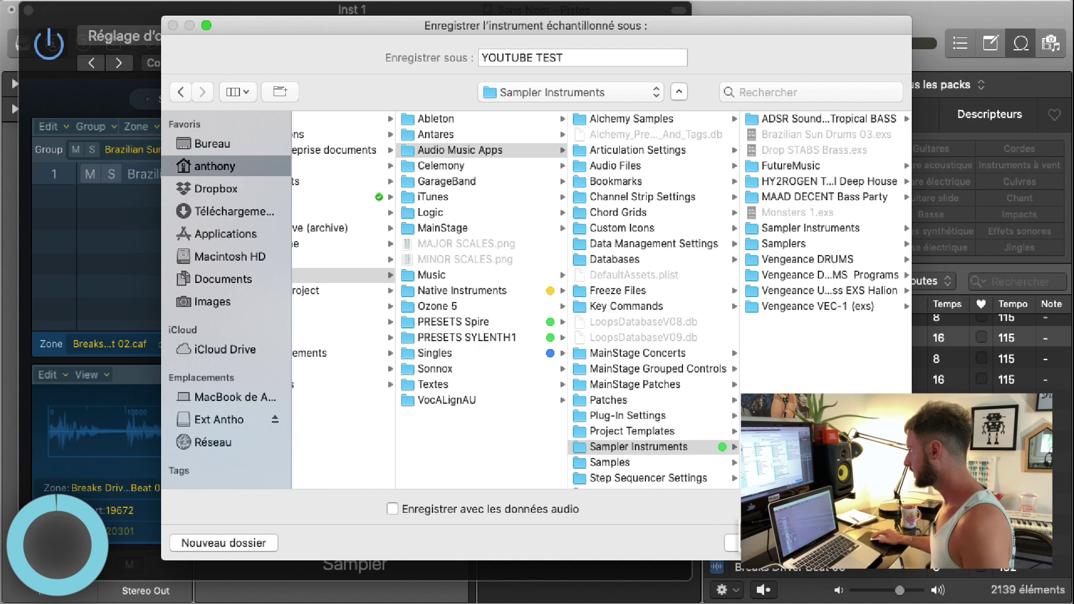
key(Return)
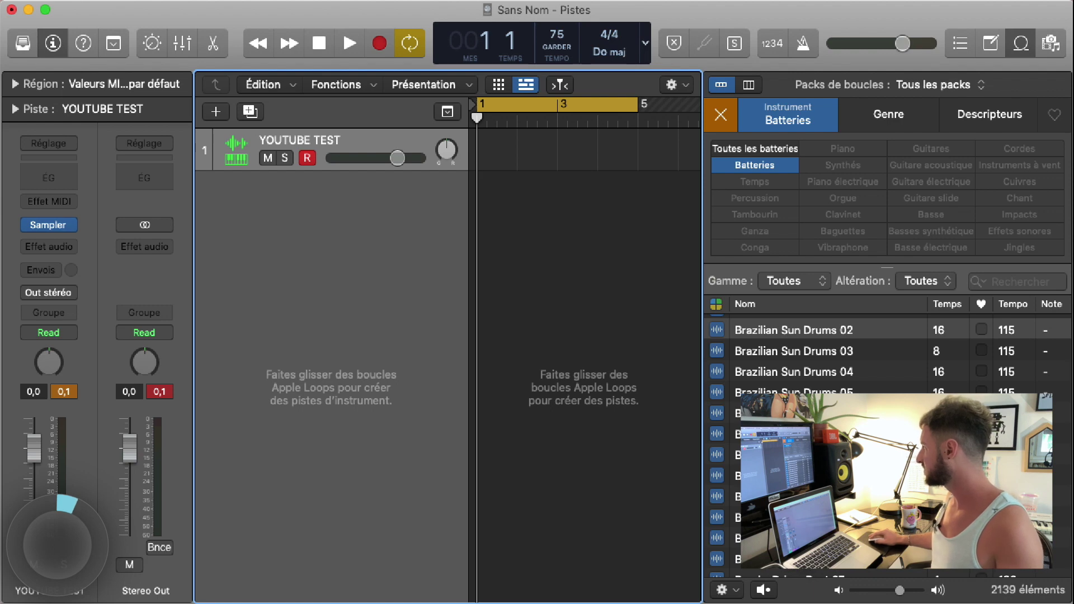
- Create a new track from the Brazilian Sun Drums 06 loop using Quick Sampler (Optimized), and move its plug-in window clear
drag(794, 330, 342, 235)
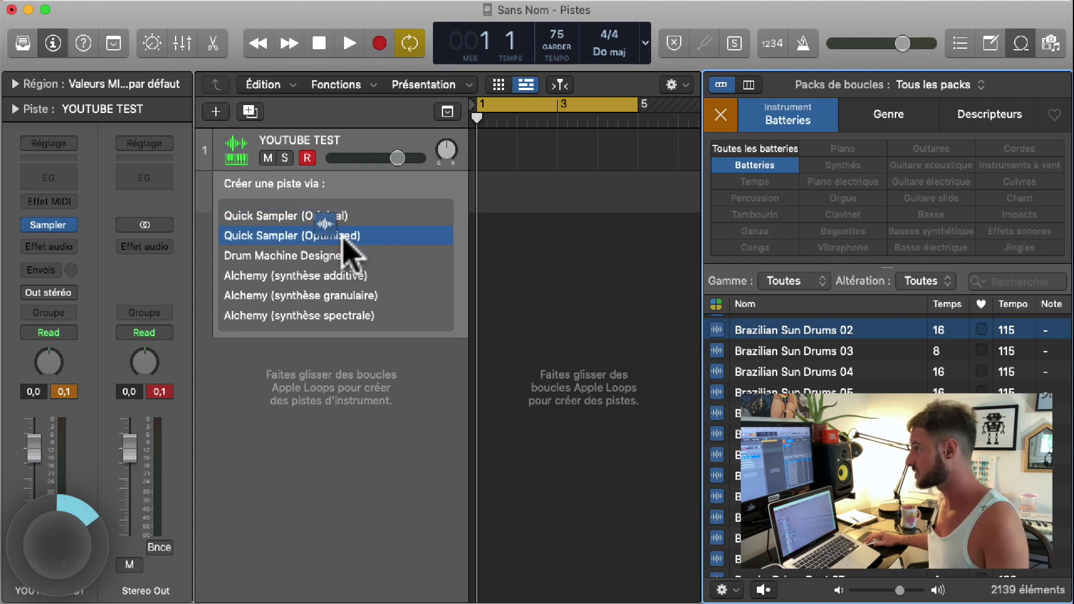
drag(343, 239, 342, 235)
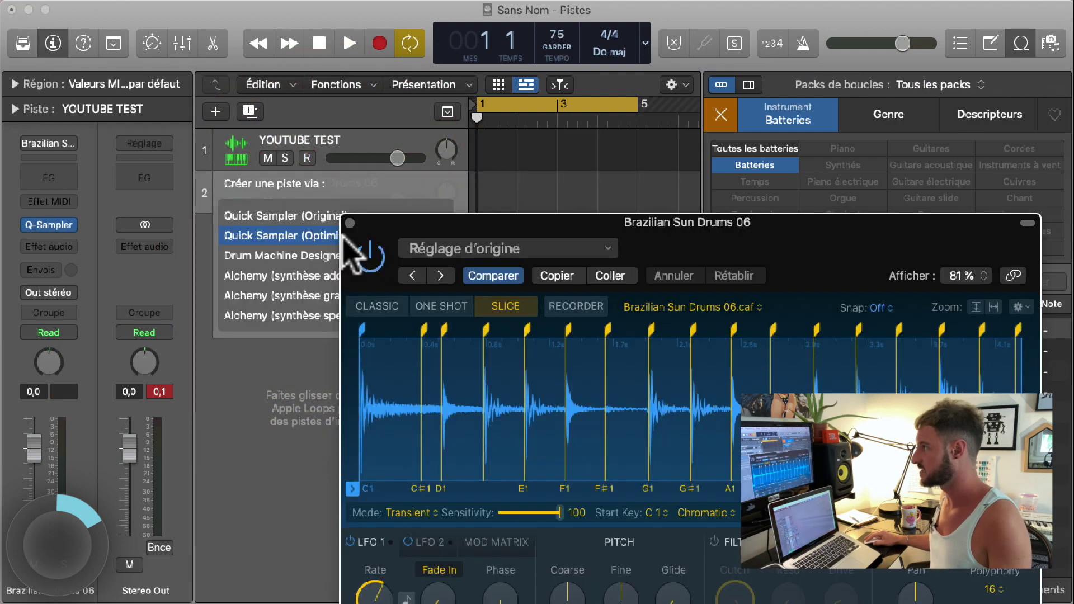
drag(532, 239, 291, 31)
- Try the loop in Classic and One Shot modes, and return to Slice mode with a sensitivity of 63
click(140, 103)
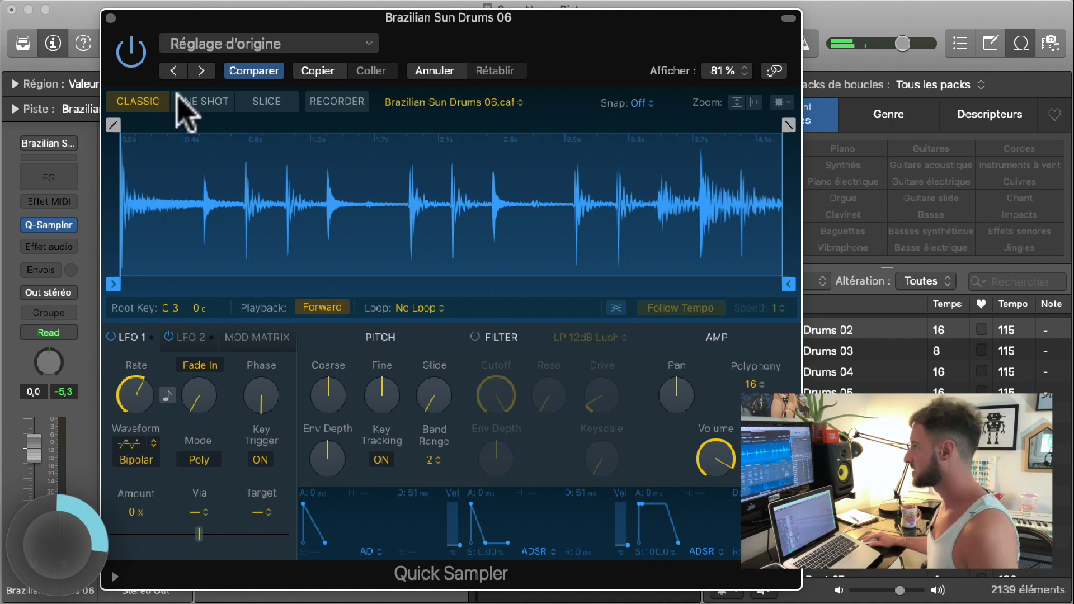
click(202, 103)
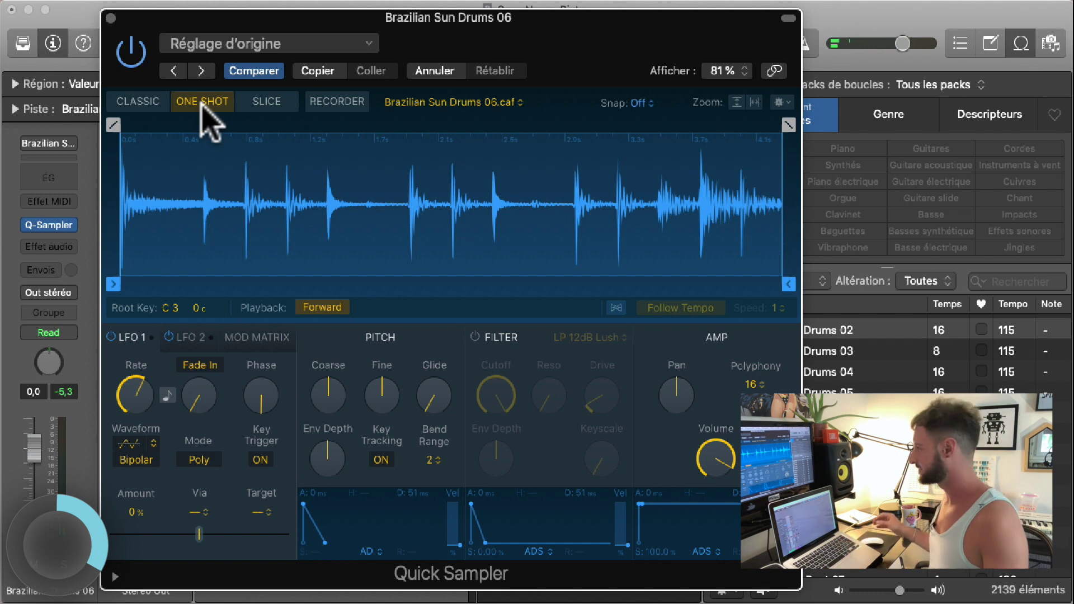
click(255, 107)
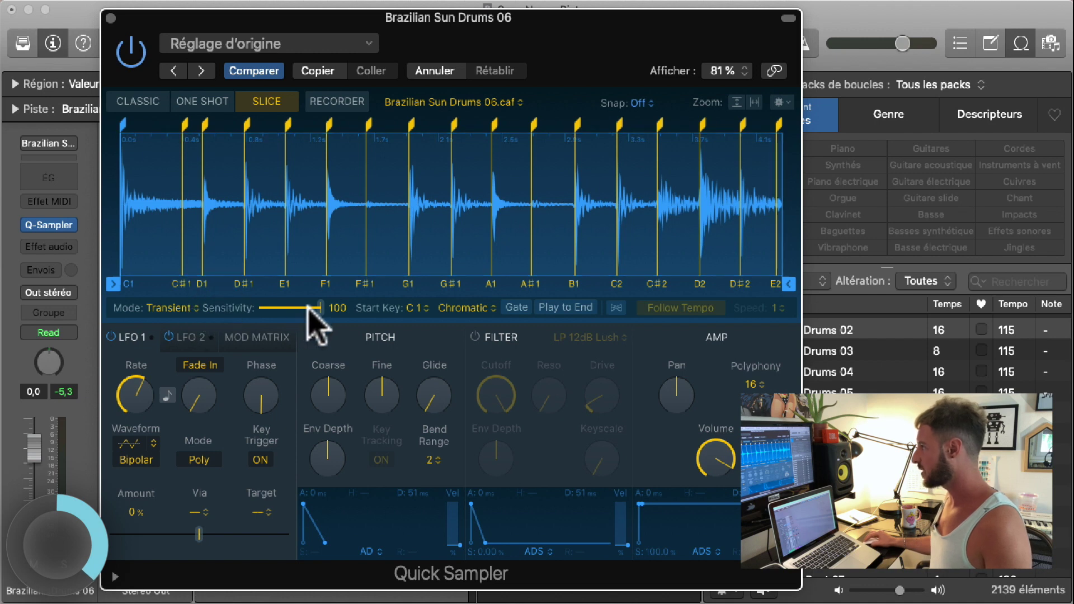
mouse_move(317, 310)
mouse_down()
mouse_move(277, 311)
mouse_move(295, 311)
mouse_up()
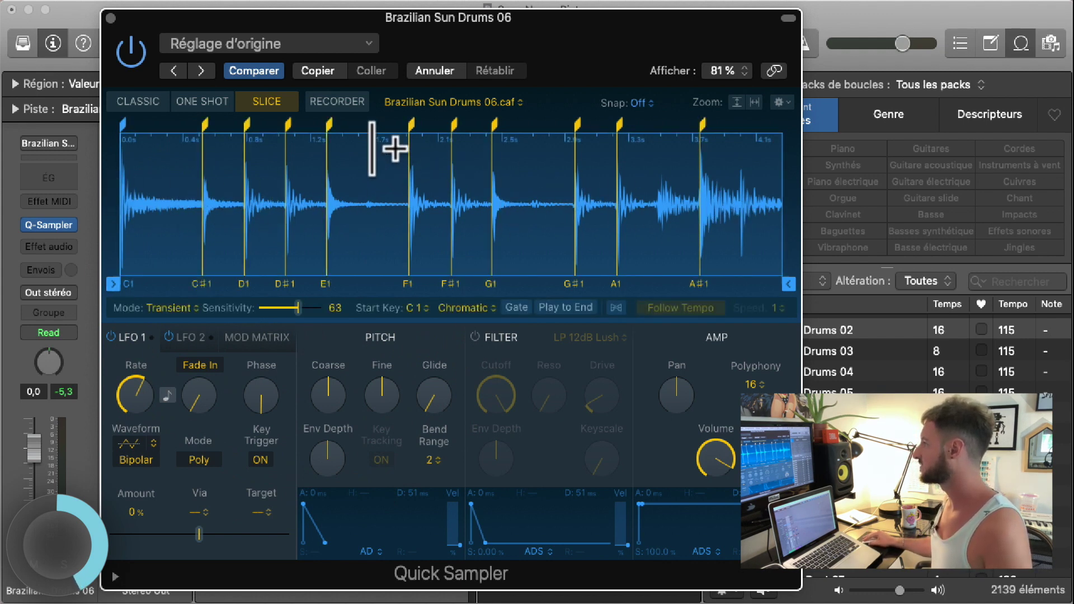
- Add a slice marker at about 1.555 s, after the E1 slice's hit, and delete it
click(372, 208)
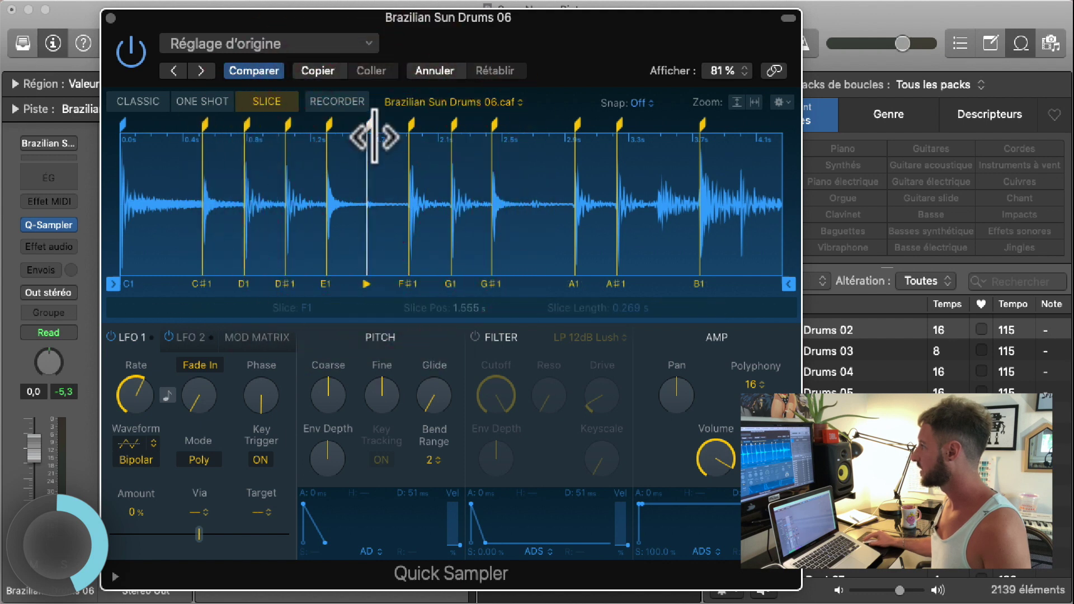
mouse_move(377, 137)
mouse_down()
mouse_move(354, 137)
mouse_move(371, 146)
mouse_up()
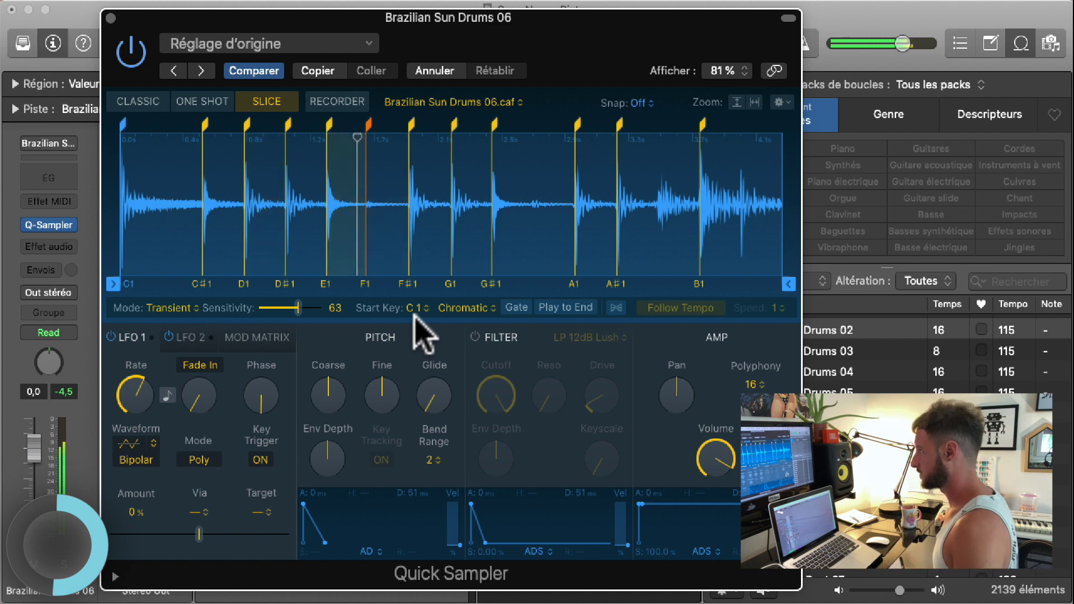
double_click(369, 140)
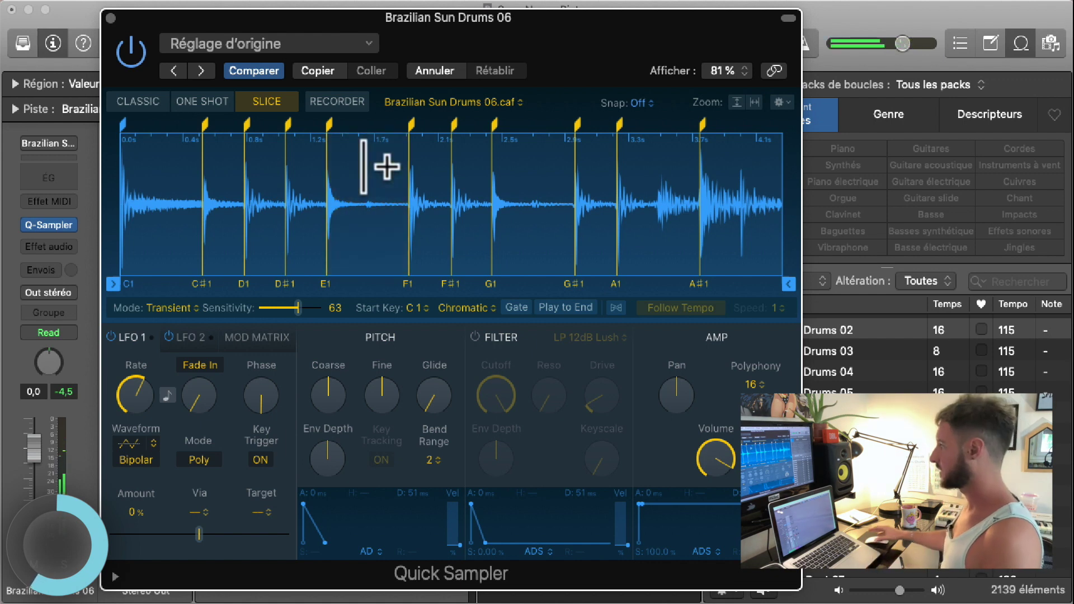
- Enable Gate playback for the slices and map them to White keys only
click(515, 308)
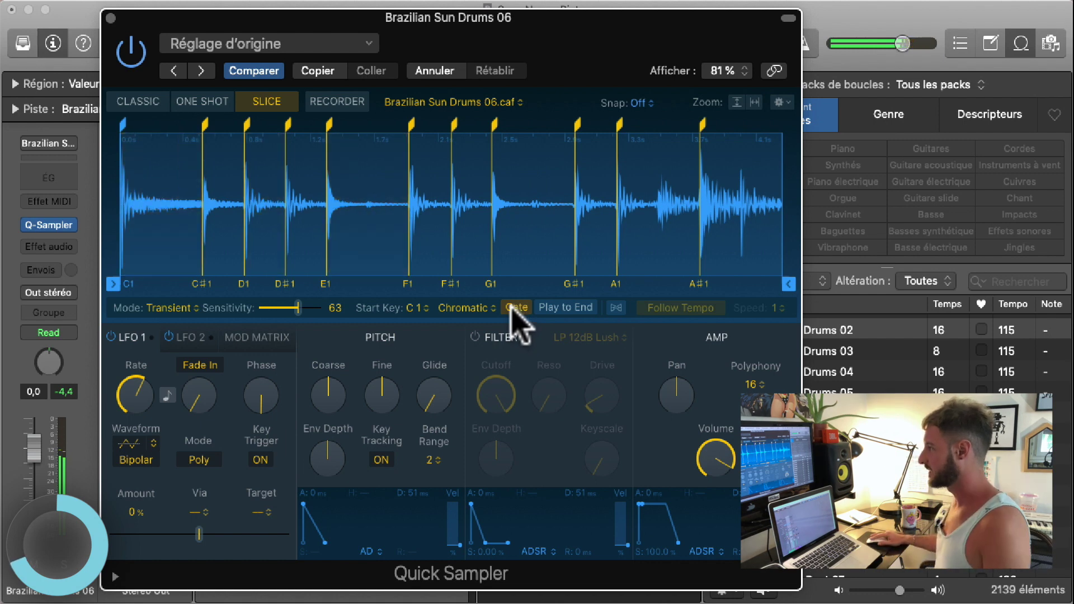
click(465, 307)
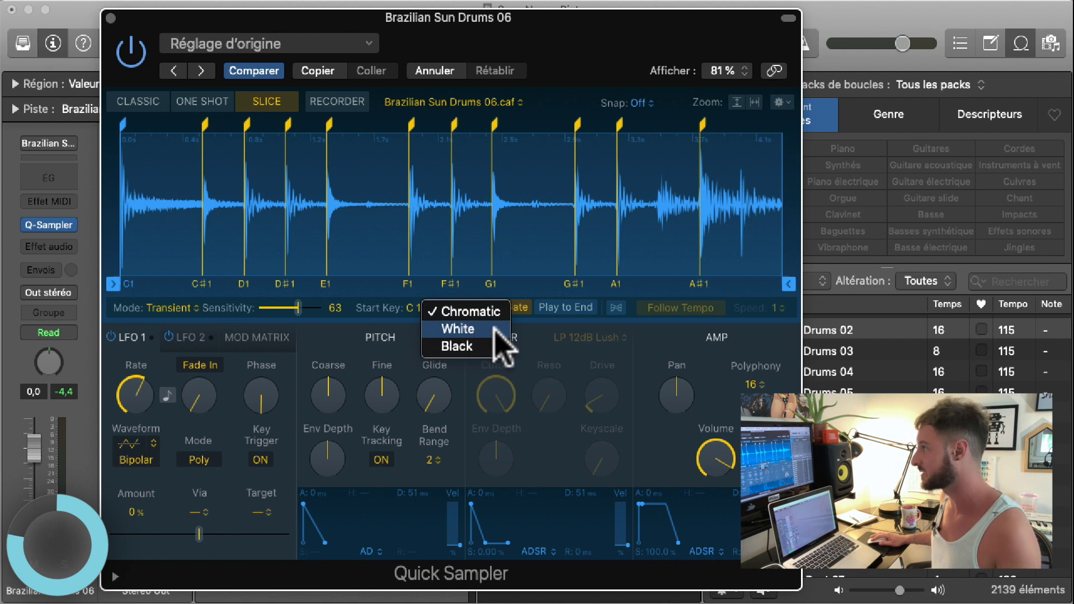
click(471, 331)
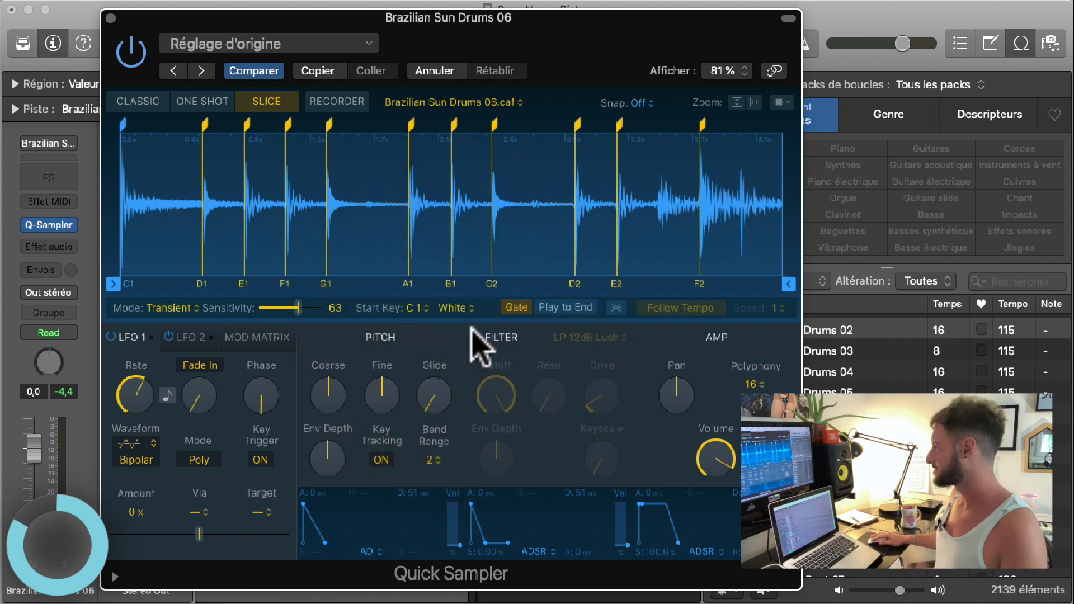
- Save the Quick Sampler setting as YOUTUBE TEST 2 and close the plug-in window
click(313, 44)
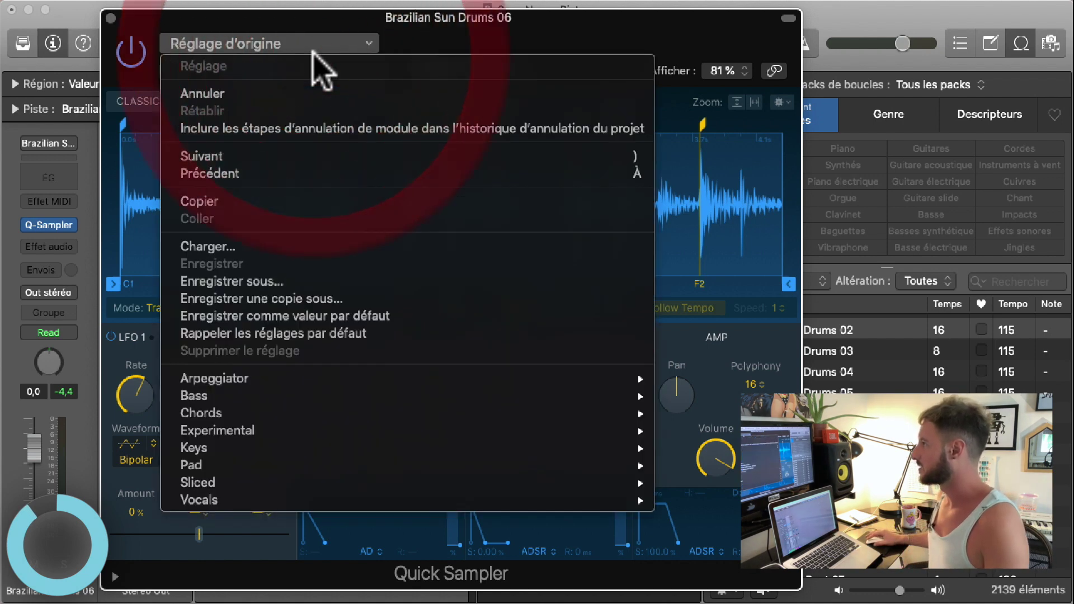
click(270, 280)
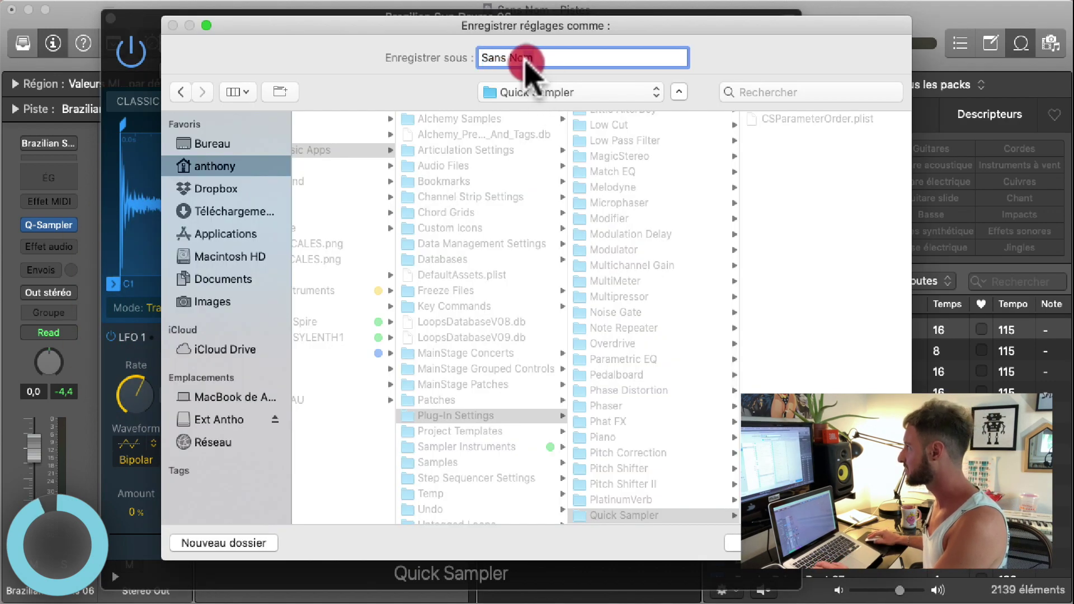
text(YO)
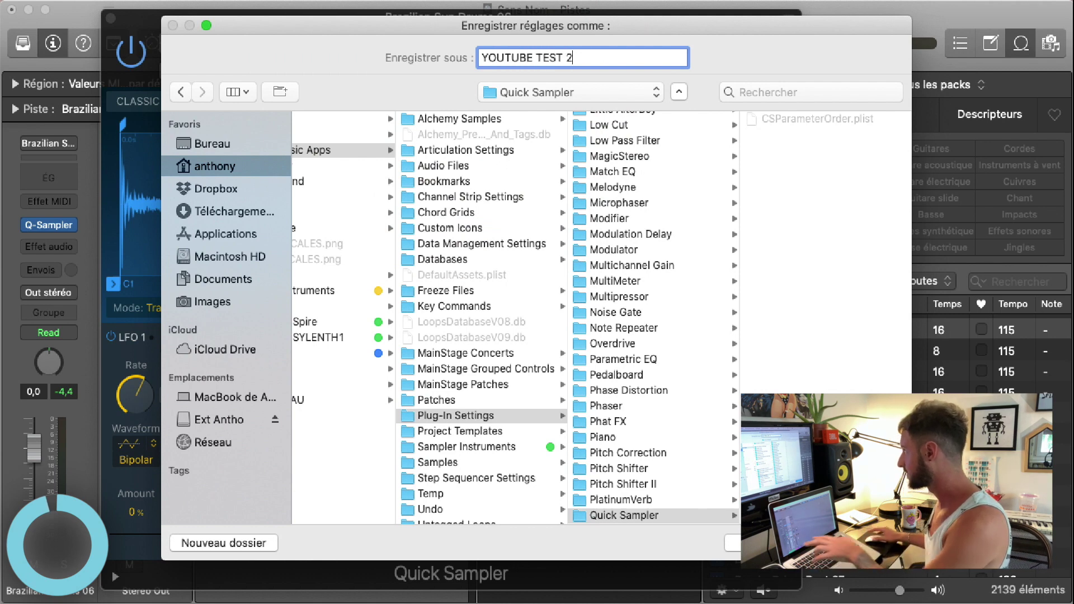
text(UTUBE TEST 2)
key(Return)
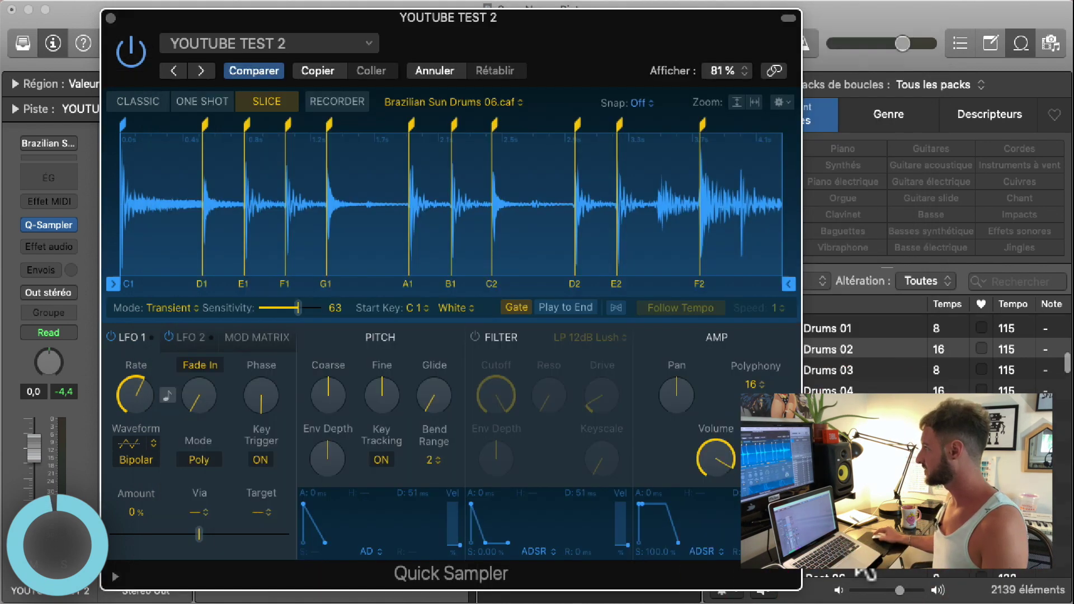
click(111, 18)
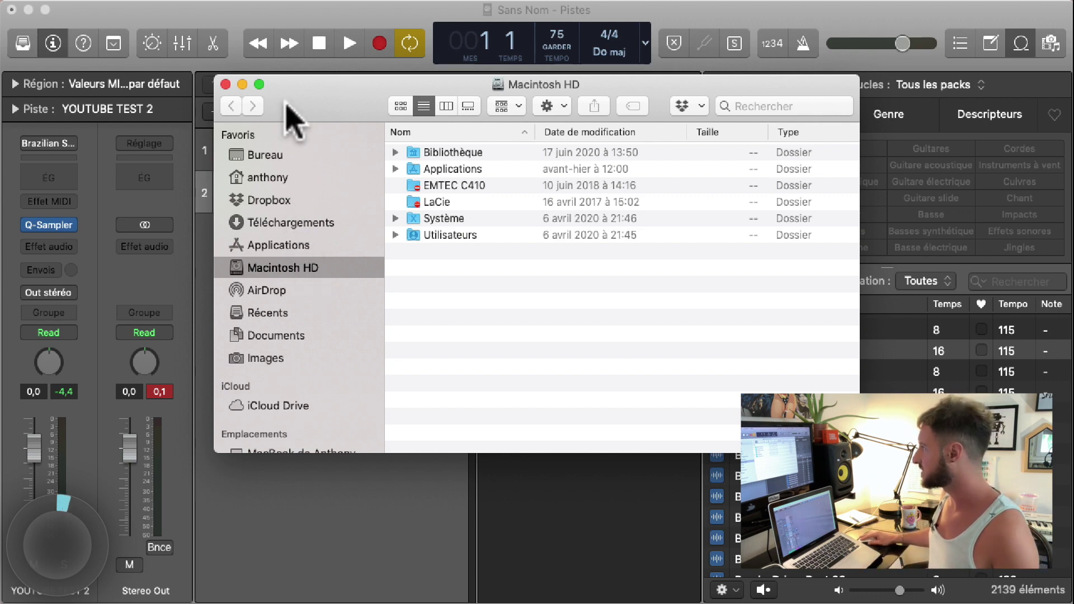
- In Finder, go from the home folder to Musique > Audio Music Apps > Sampler Instruments and select YOUTUBE TEST.exs
click(263, 178)
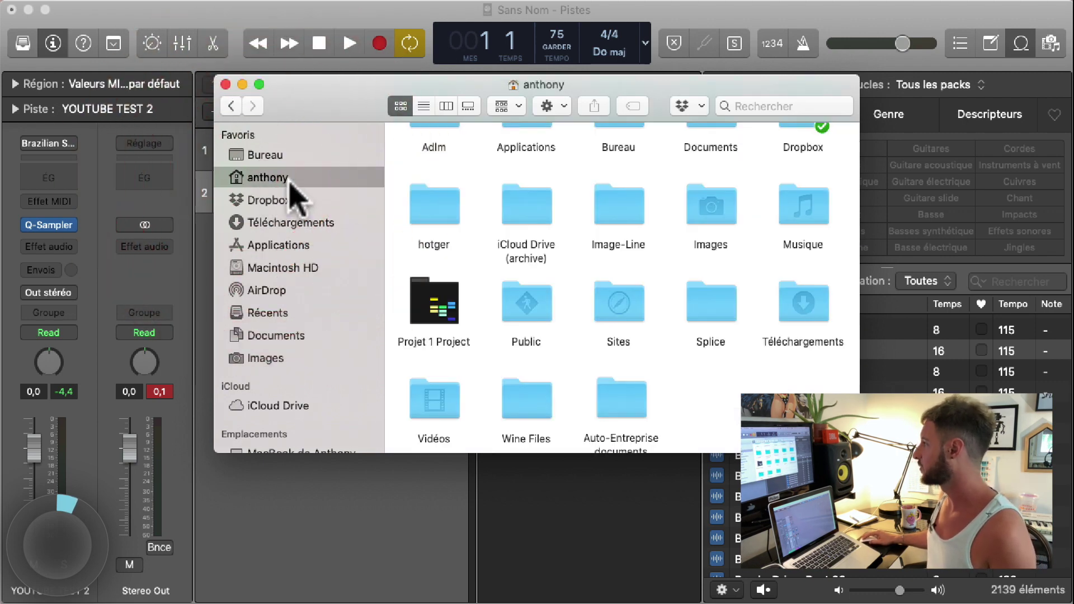
double_click(799, 221)
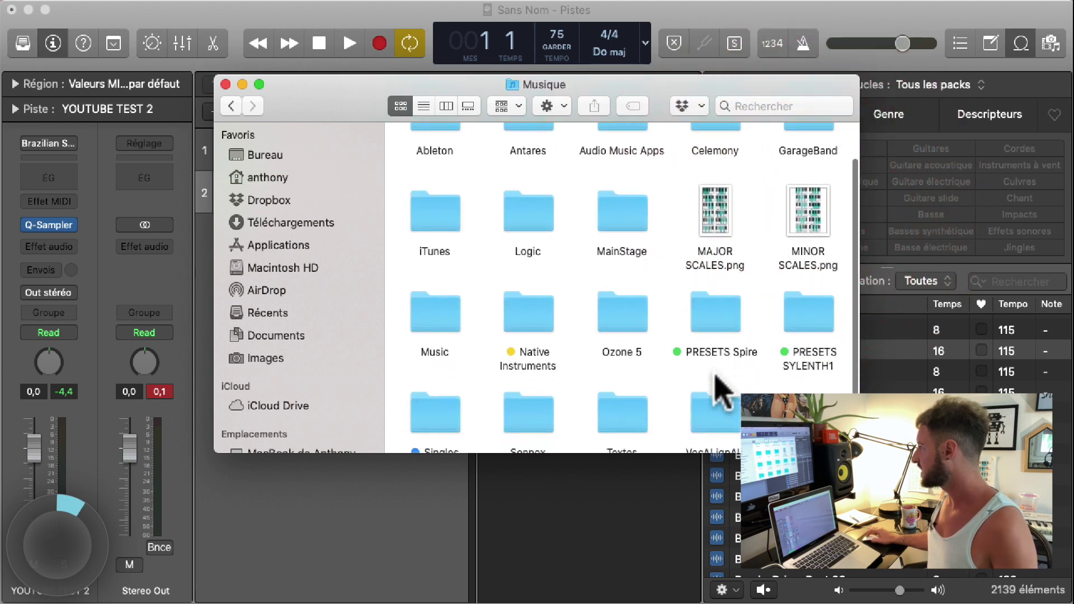
scroll(718, 385, down, 2)
scroll(719, 386, up, 4)
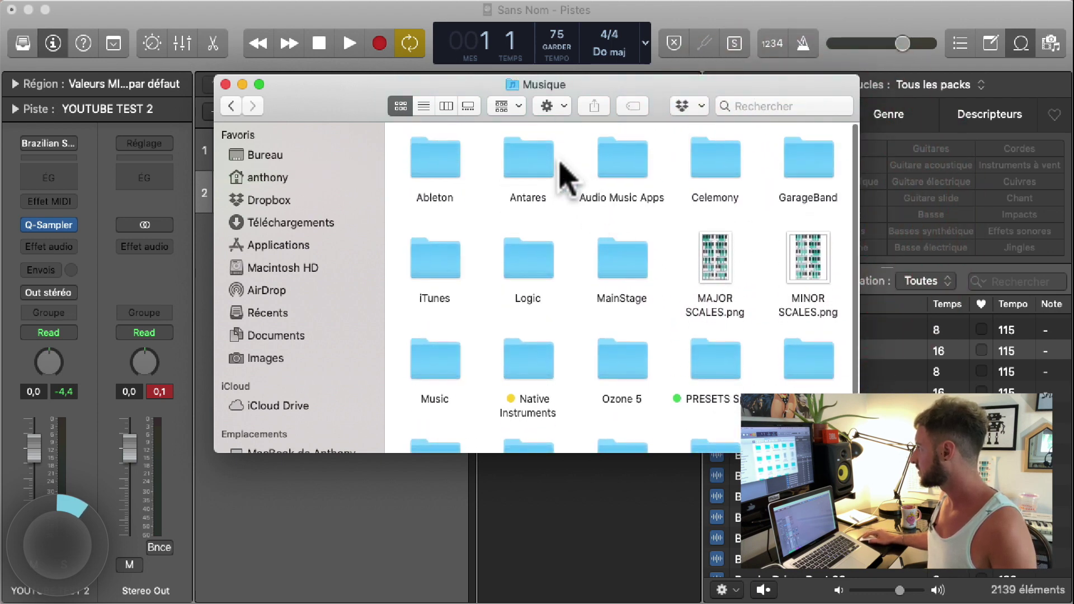
click(625, 162)
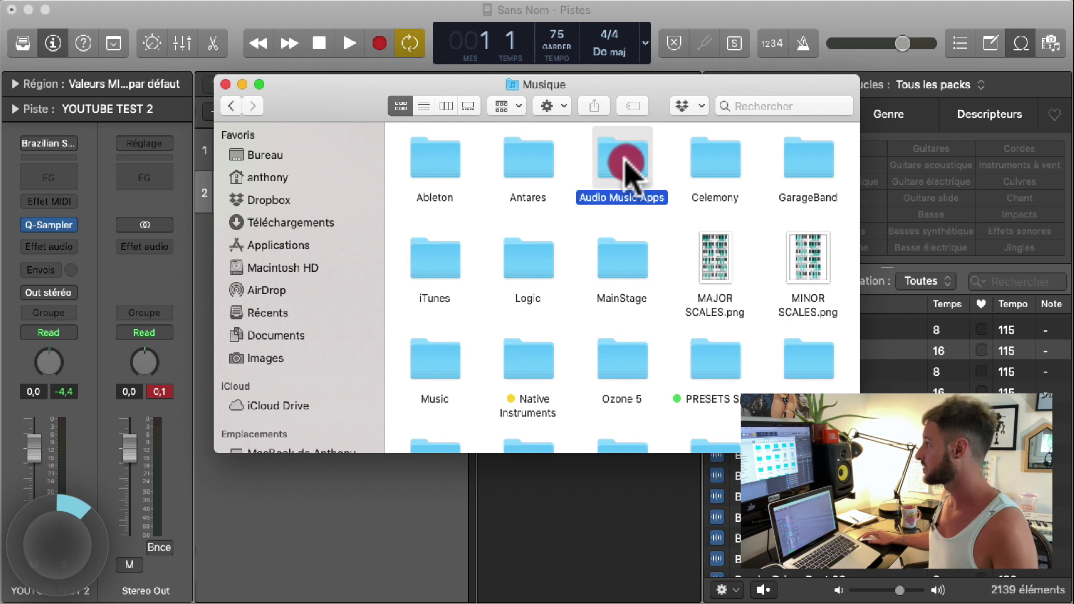
double_click(625, 161)
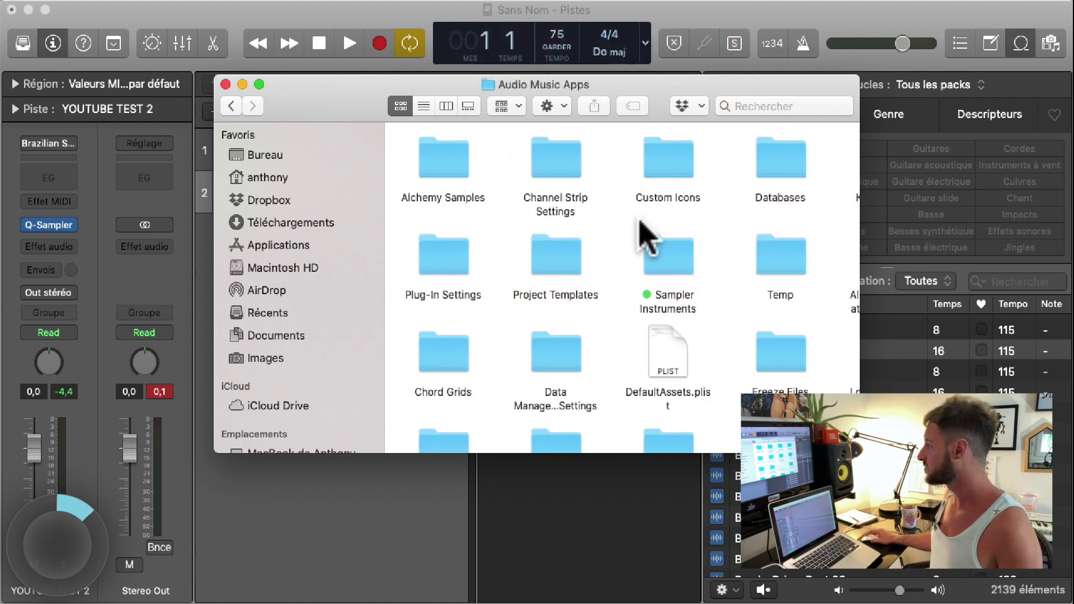
double_click(663, 253)
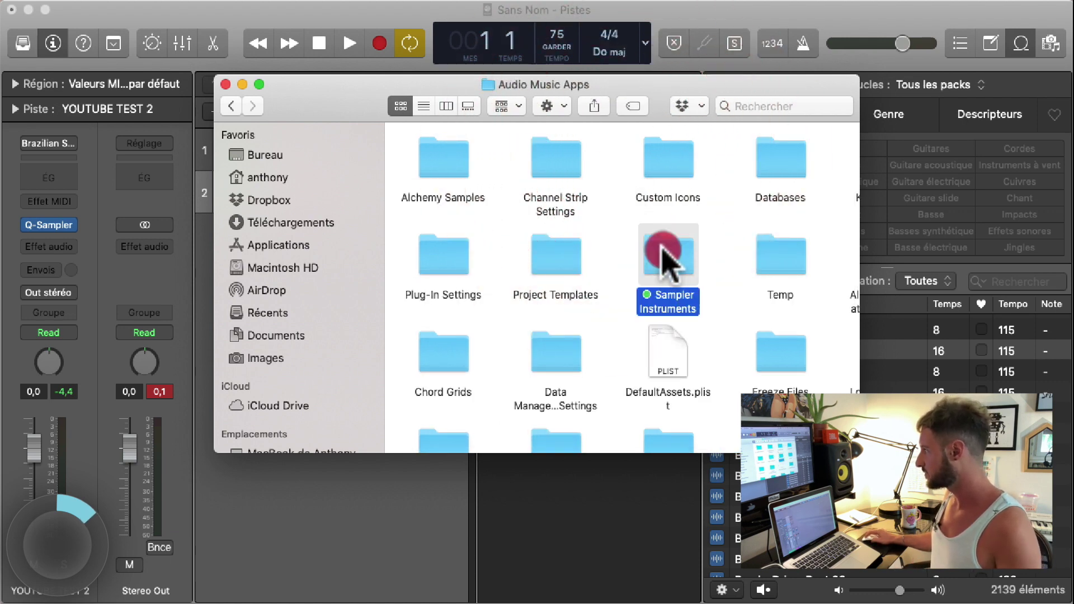
click(720, 350)
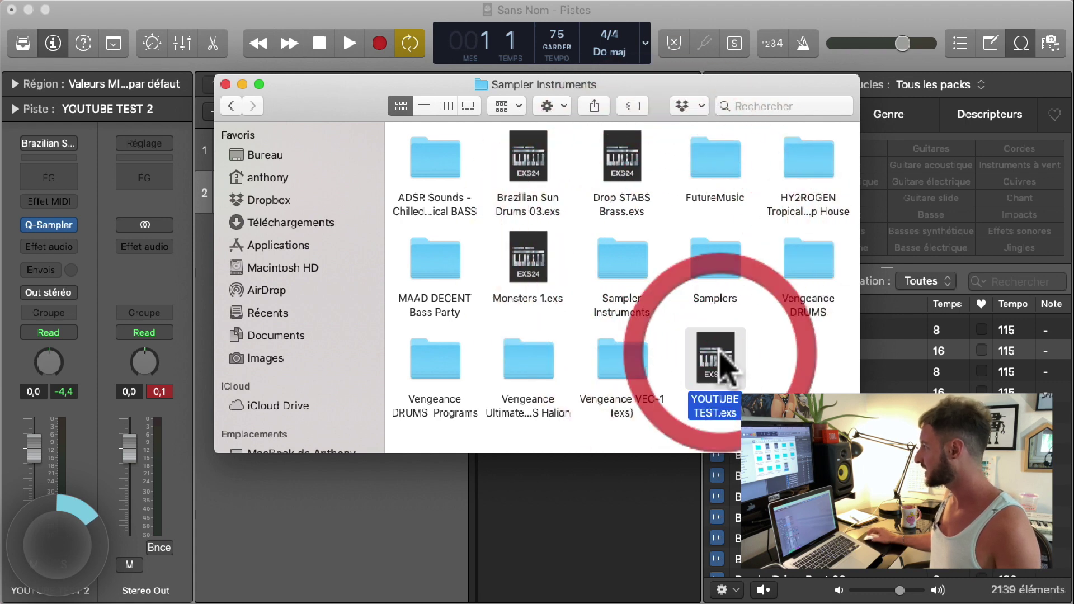
- Show the Sampler Instruments folder as a list and create a new folder named YOUTUBE in it
click(423, 107)
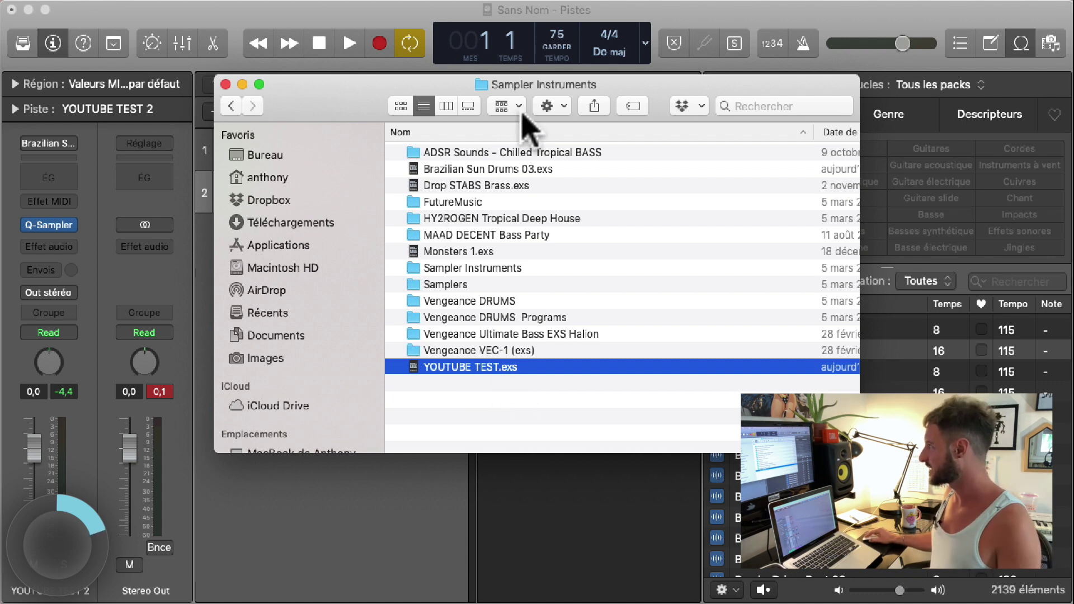
click(521, 425)
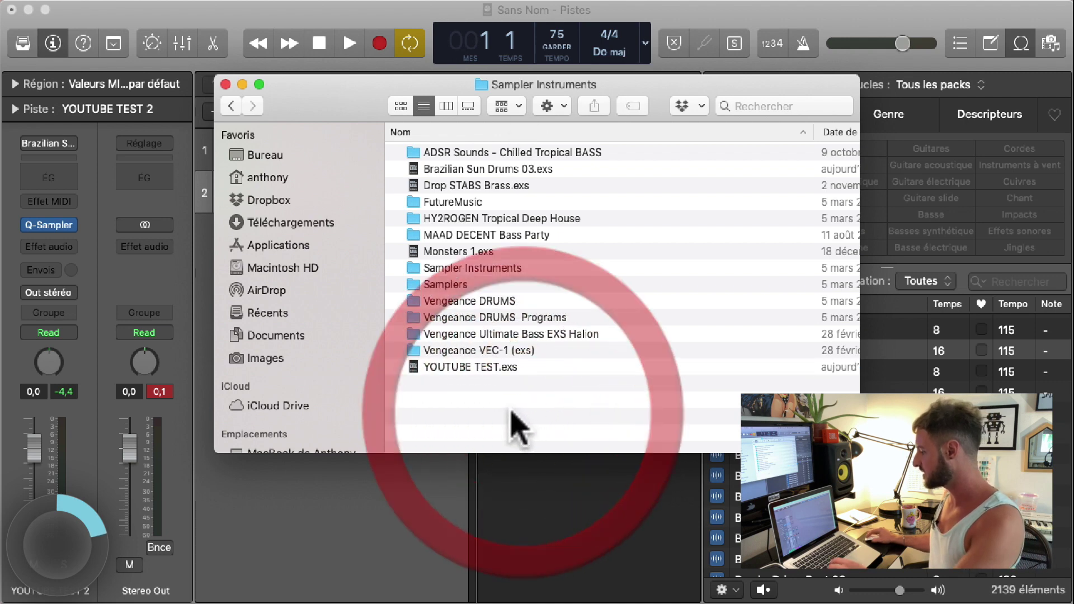
click(557, 106)
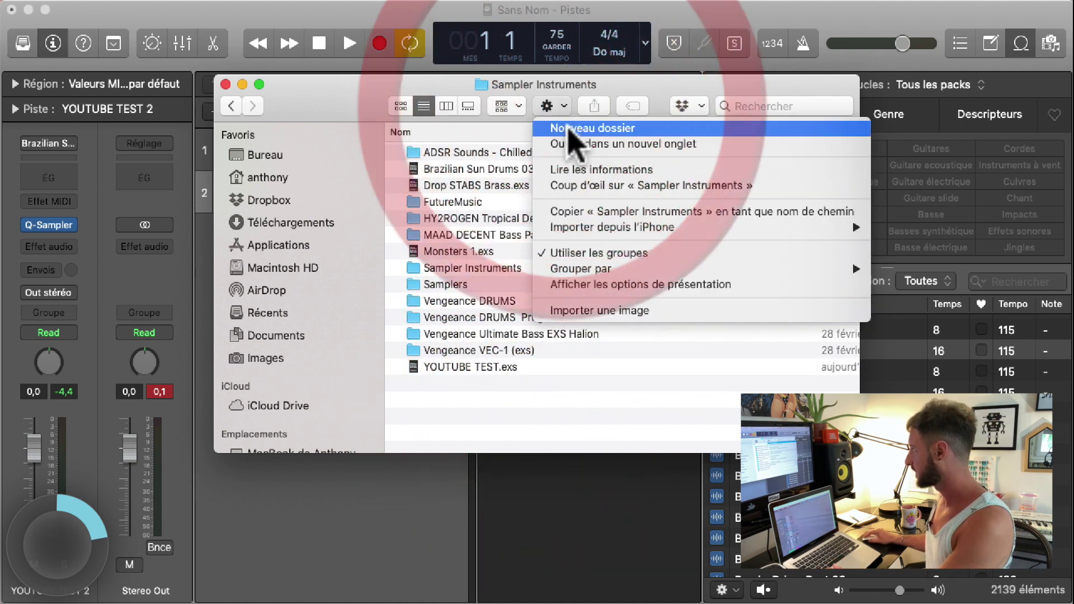
click(562, 136)
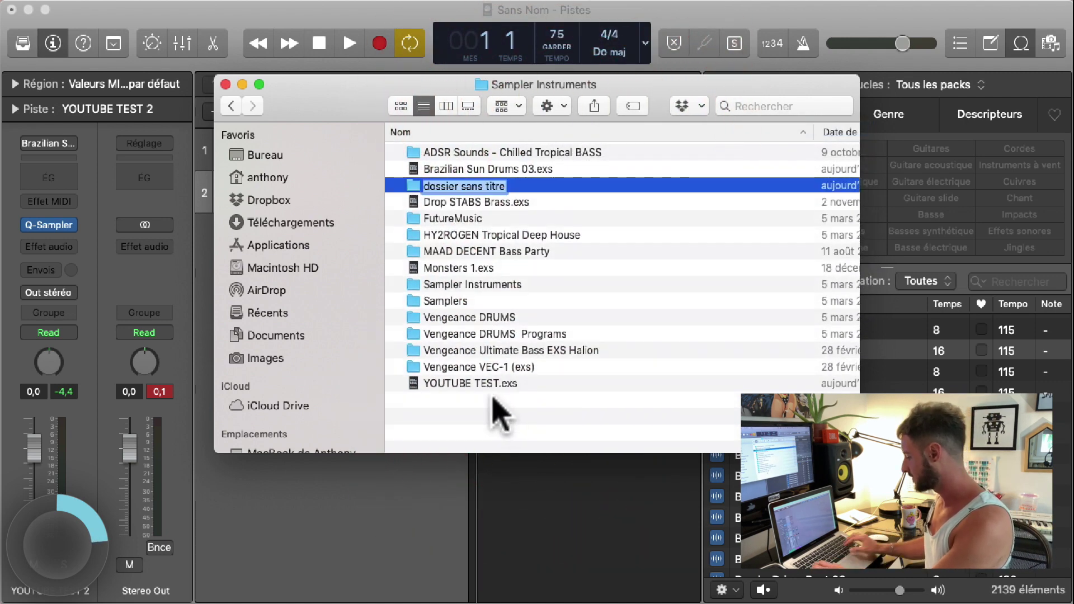
text(YOUTUBE)
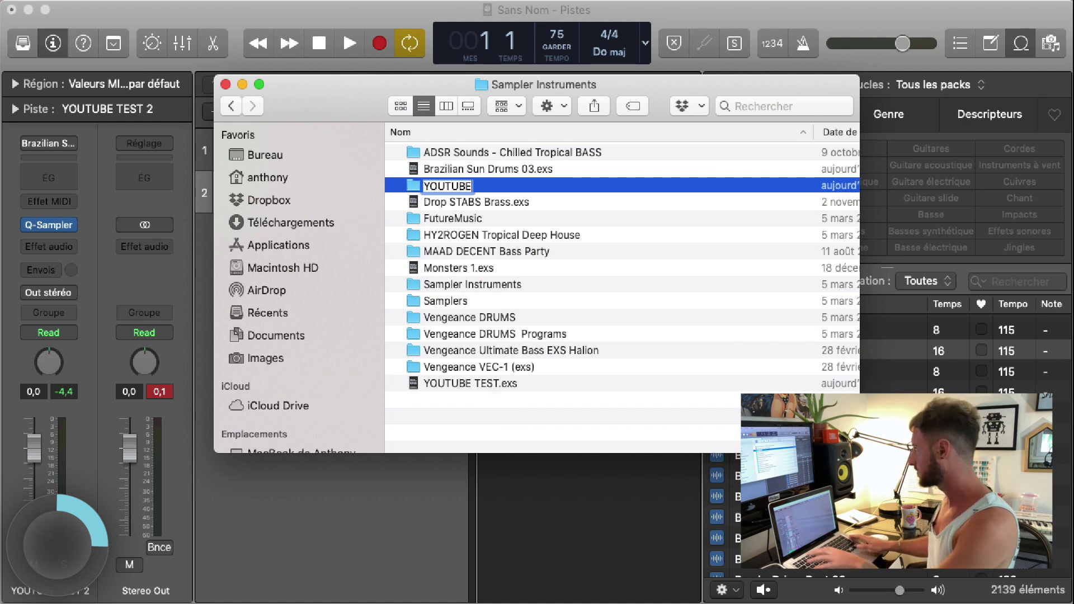
key(Return)
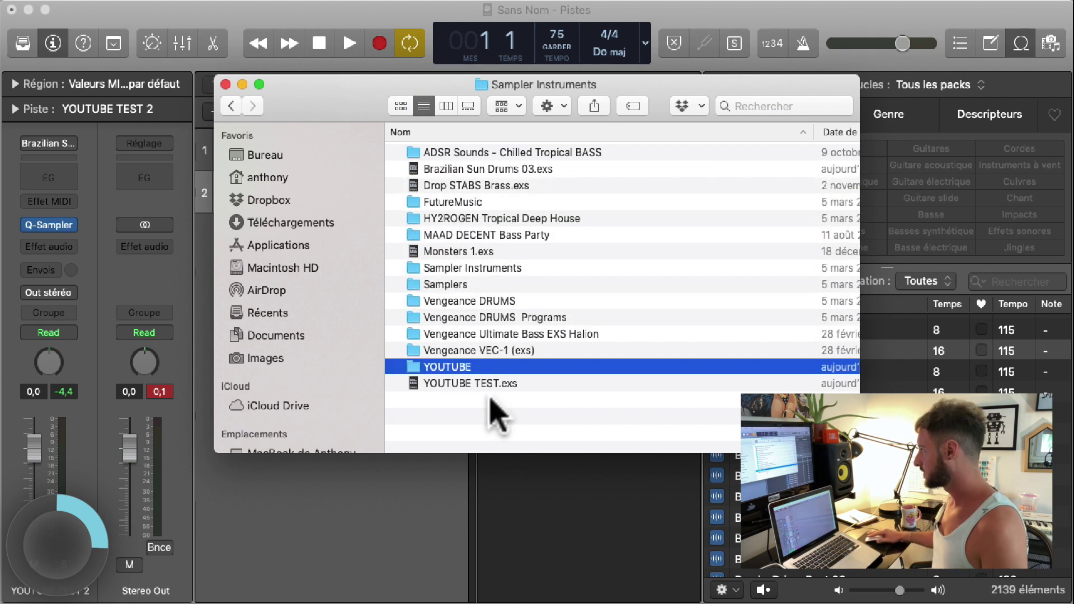
- Move YOUTUBE TEST.exs into the YOUTUBE folder and open that folder
click(449, 369)
drag(449, 381, 451, 370)
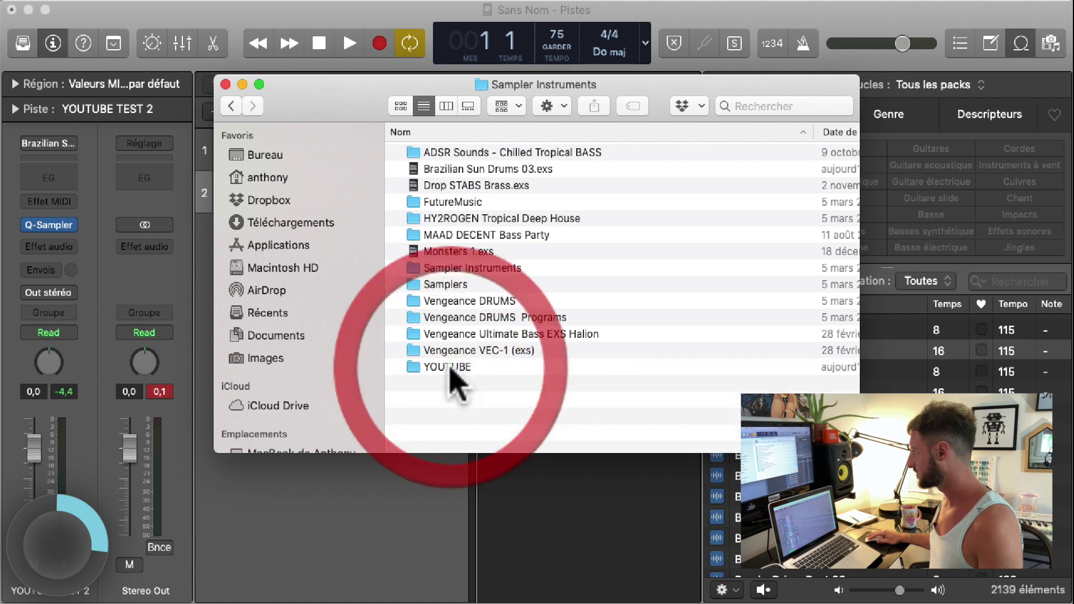
double_click(450, 369)
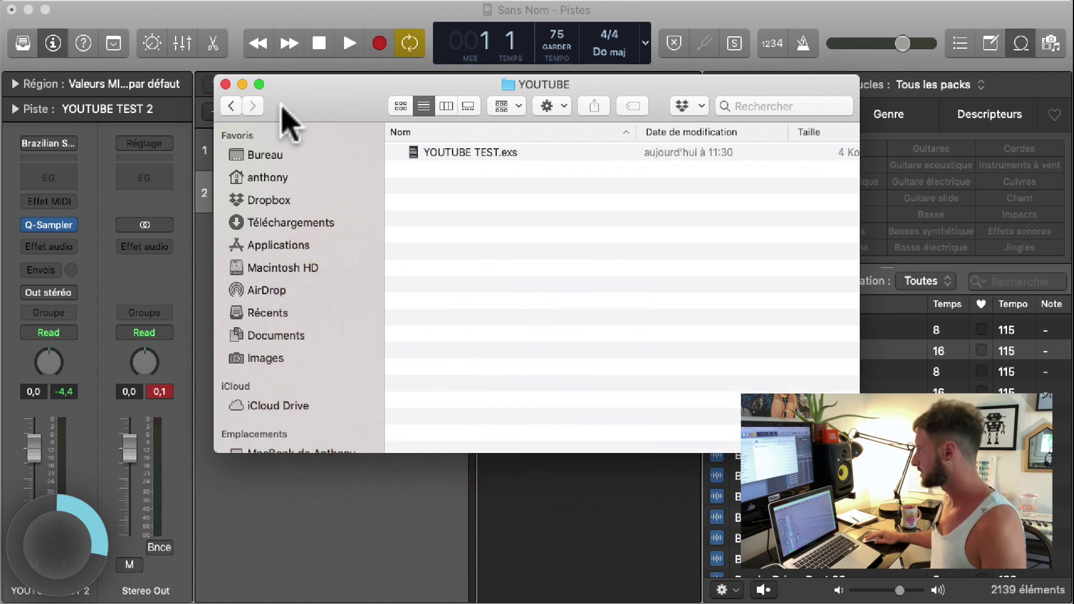
- Move the Finder window aside, switch to Logic Pro and open the Sampler plug-in of the YOUTUBE TEST track
drag(283, 110, 393, 28)
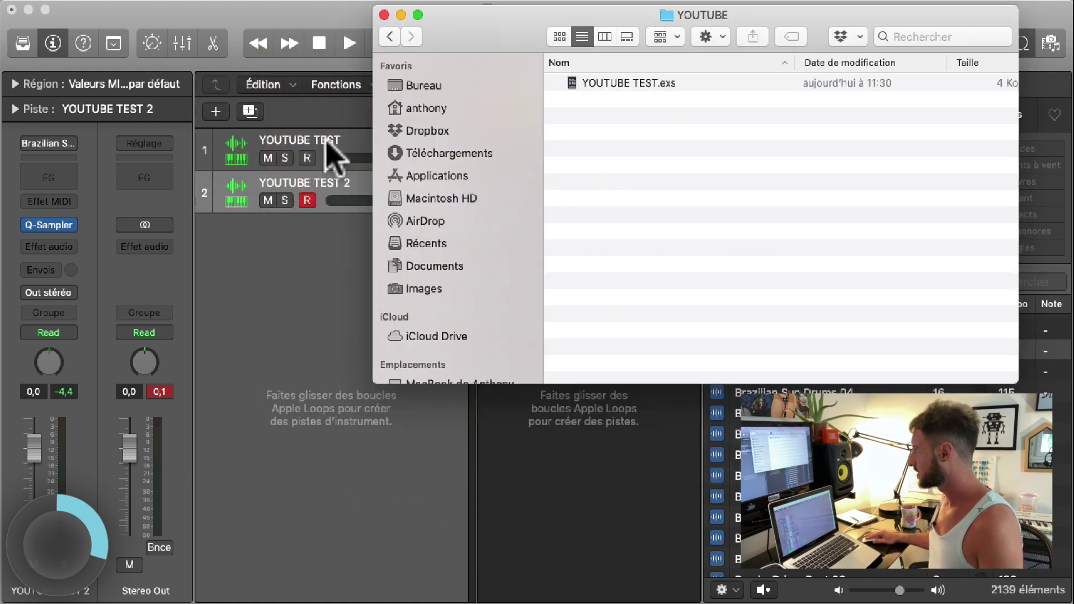
click(327, 144)
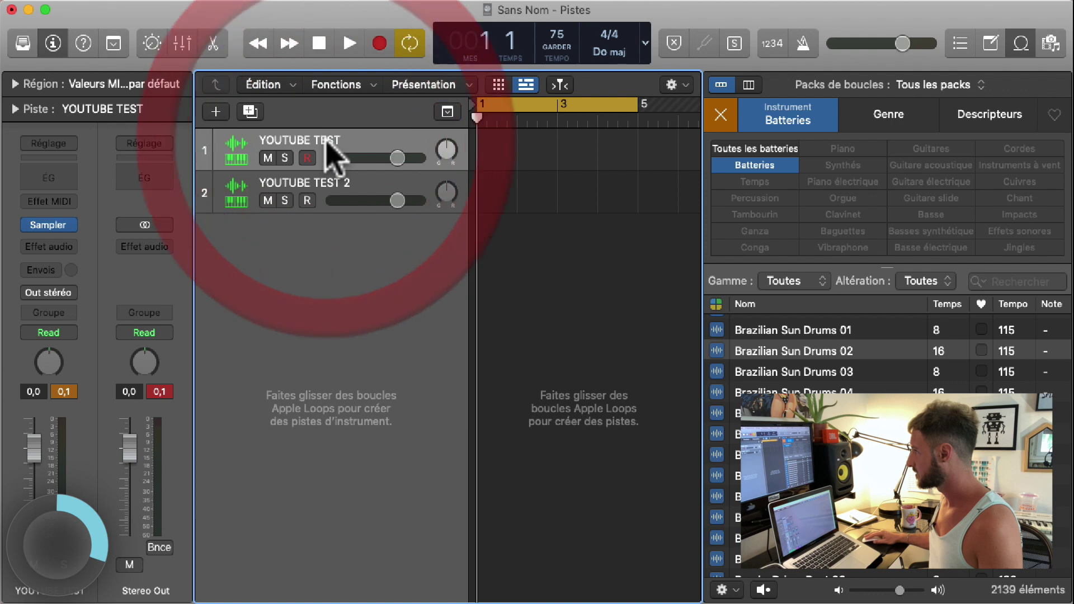
click(50, 229)
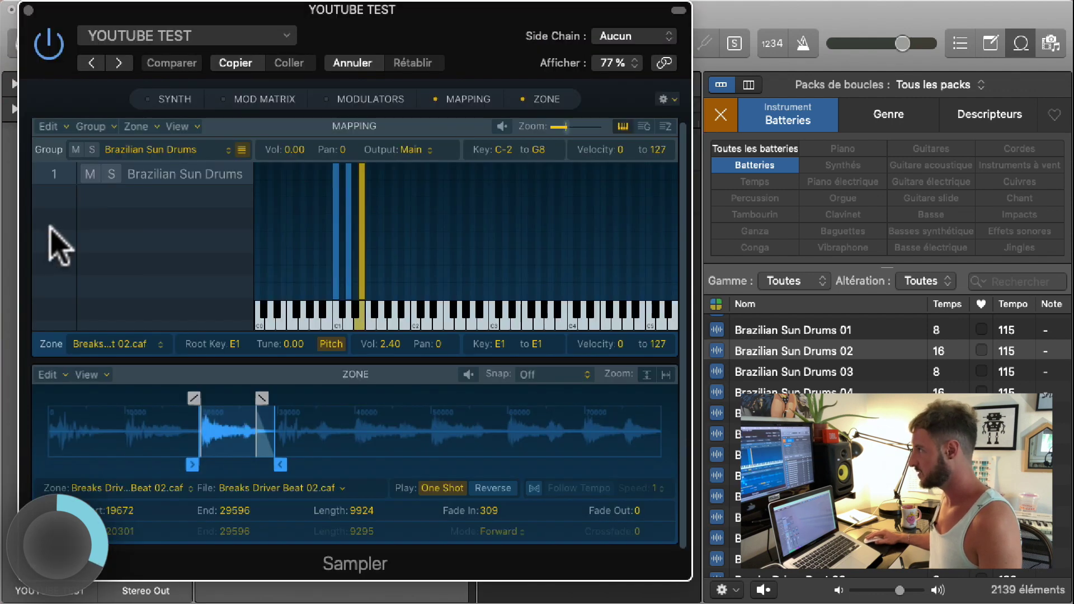
- Look up YOUTUBE TEST under the YOUTUBE category of Sampler's settings, then load Drop STABS Brass
click(213, 37)
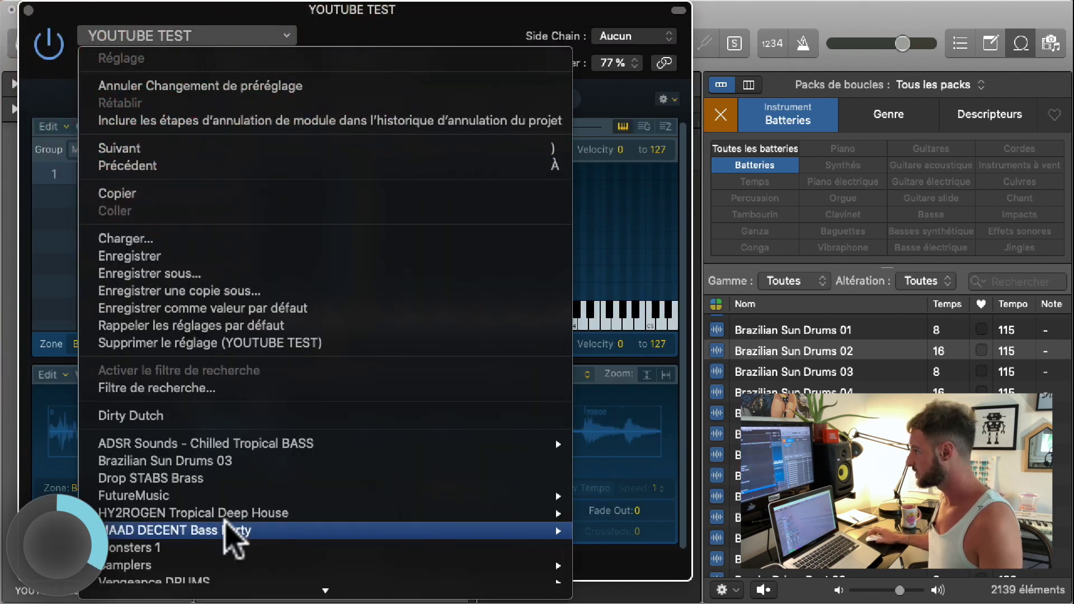
scroll(239, 551, down, 3)
mouse_move(234, 536)
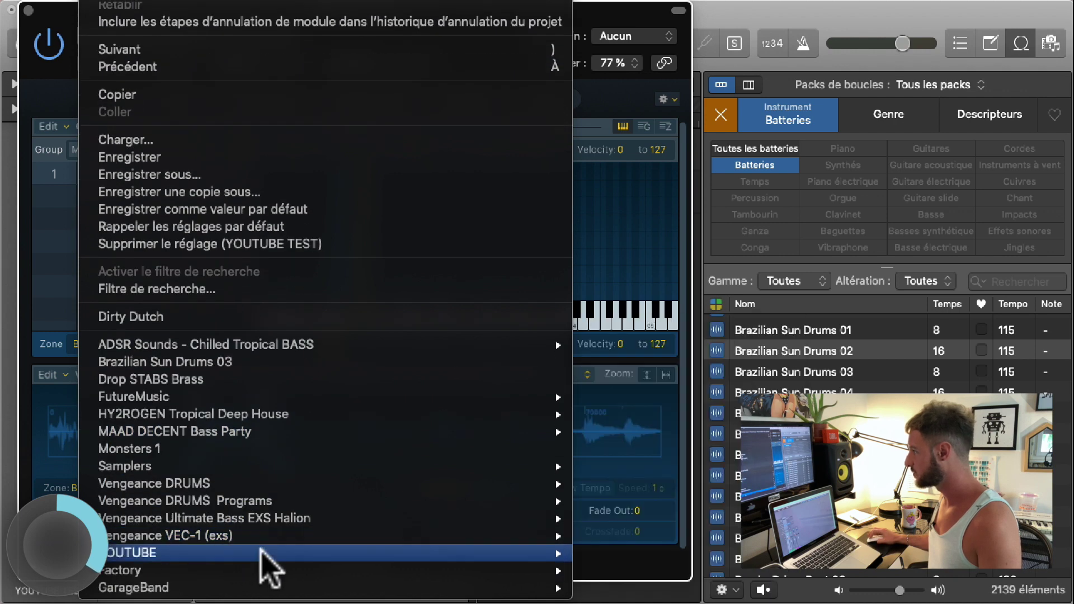
mouse_move(555, 552)
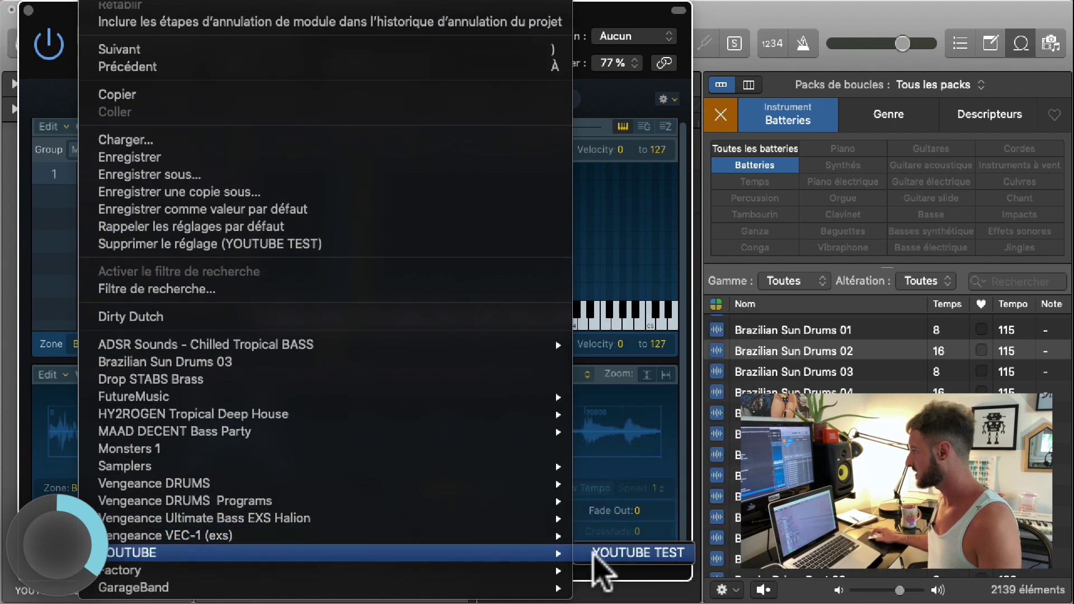
mouse_move(499, 461)
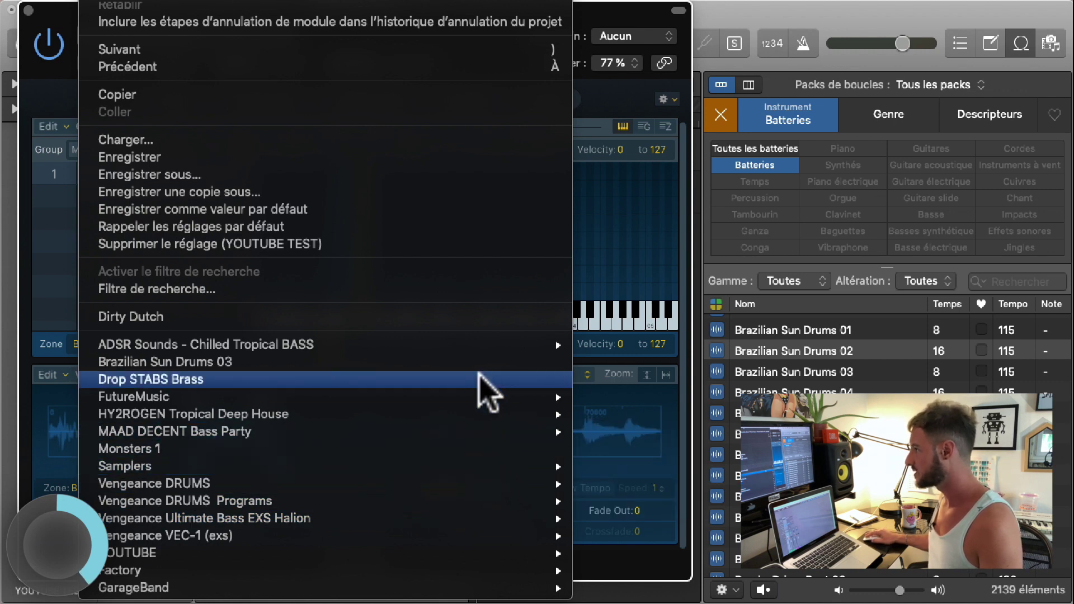
click(480, 375)
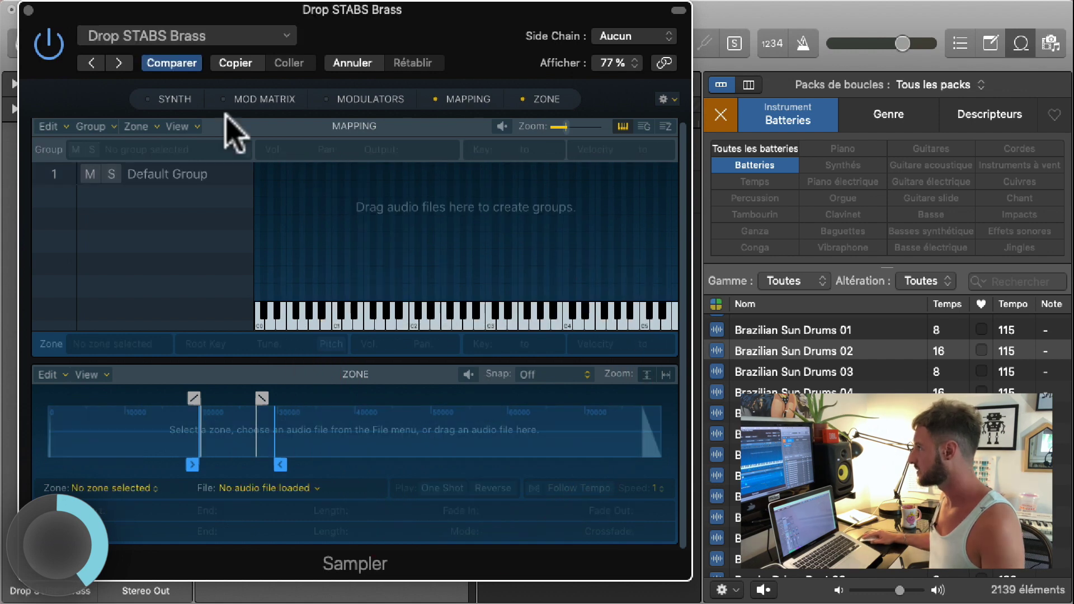
- Load the YOUTUBE TEST instrument from the YOUTUBE category in Sampler
click(185, 36)
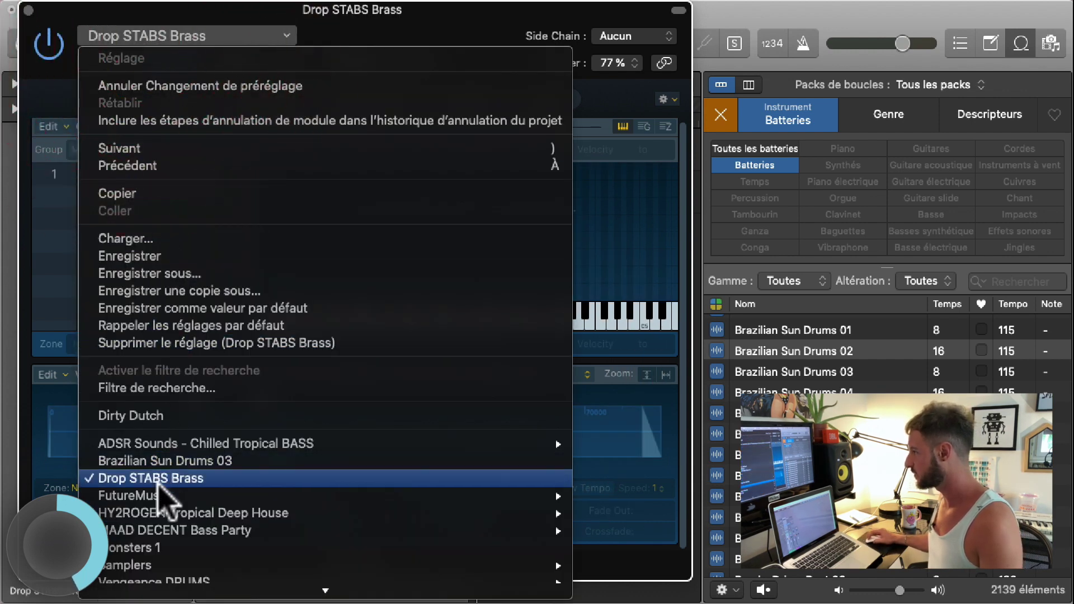
scroll(353, 511, down, 3)
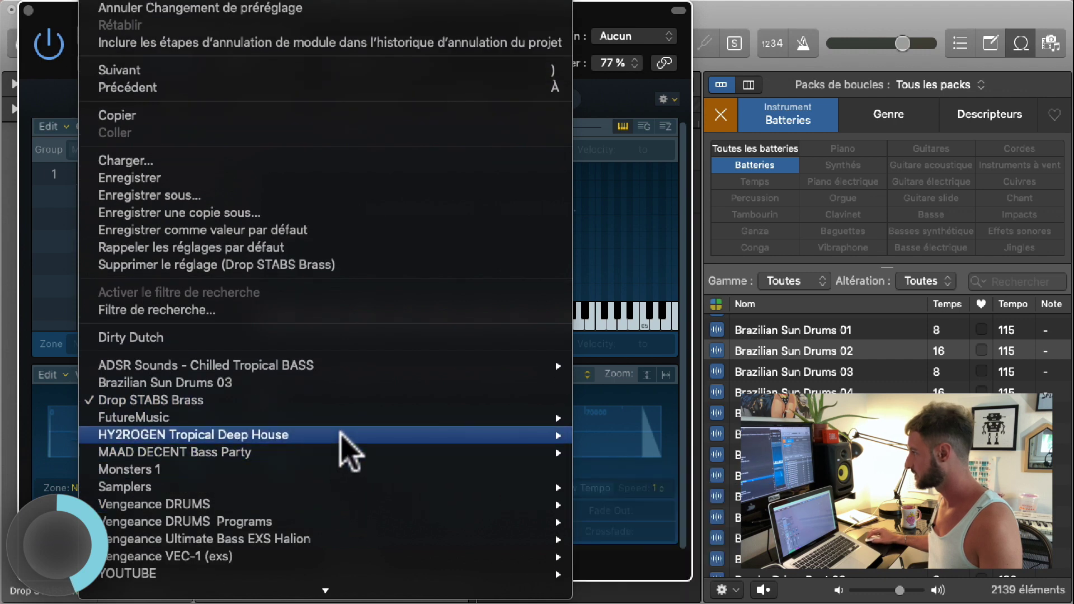
scroll(331, 535, down, 1)
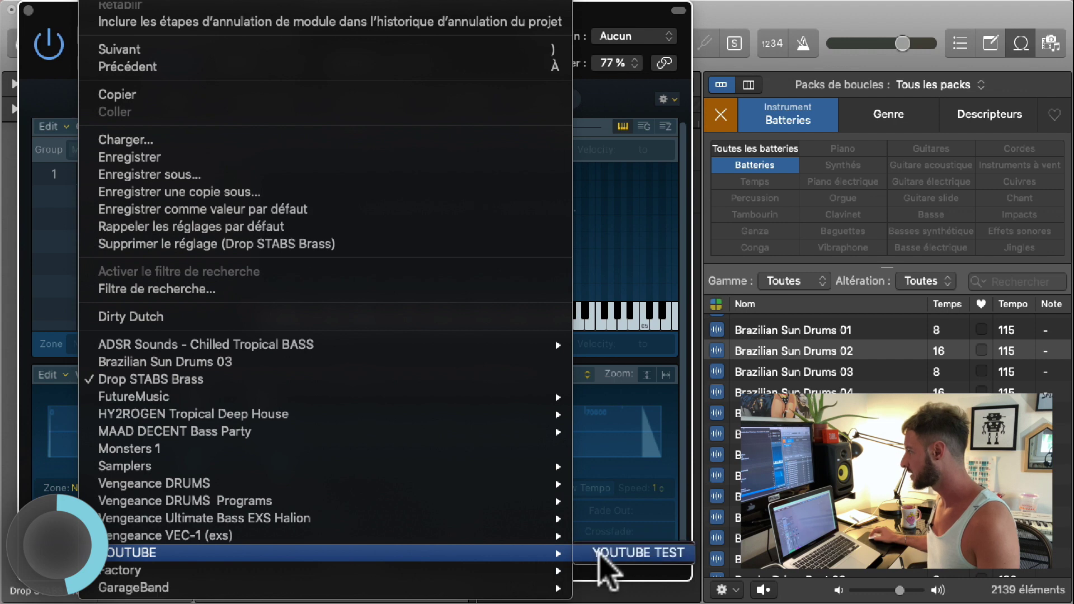
click(598, 553)
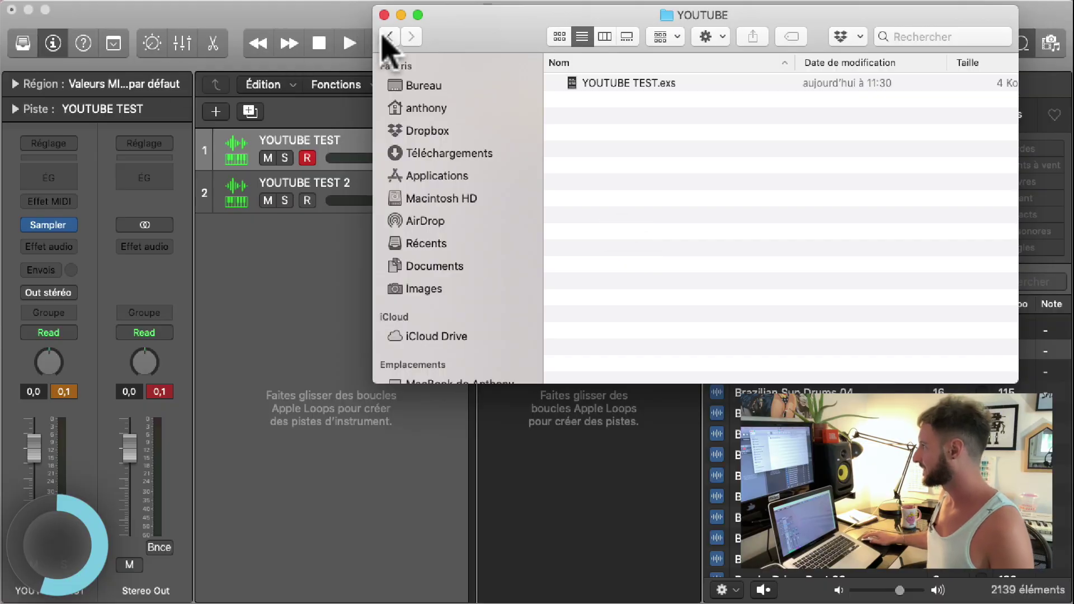
- In Finder, go from the home folder to Musique > Audio Music Apps > Plug-In Settings
click(389, 37)
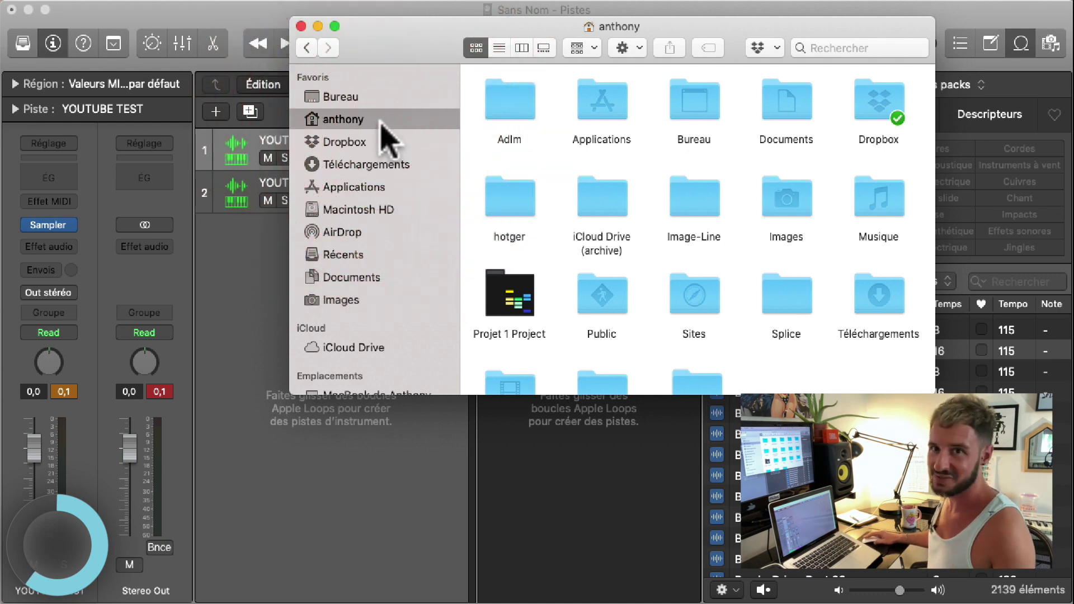
double_click(889, 208)
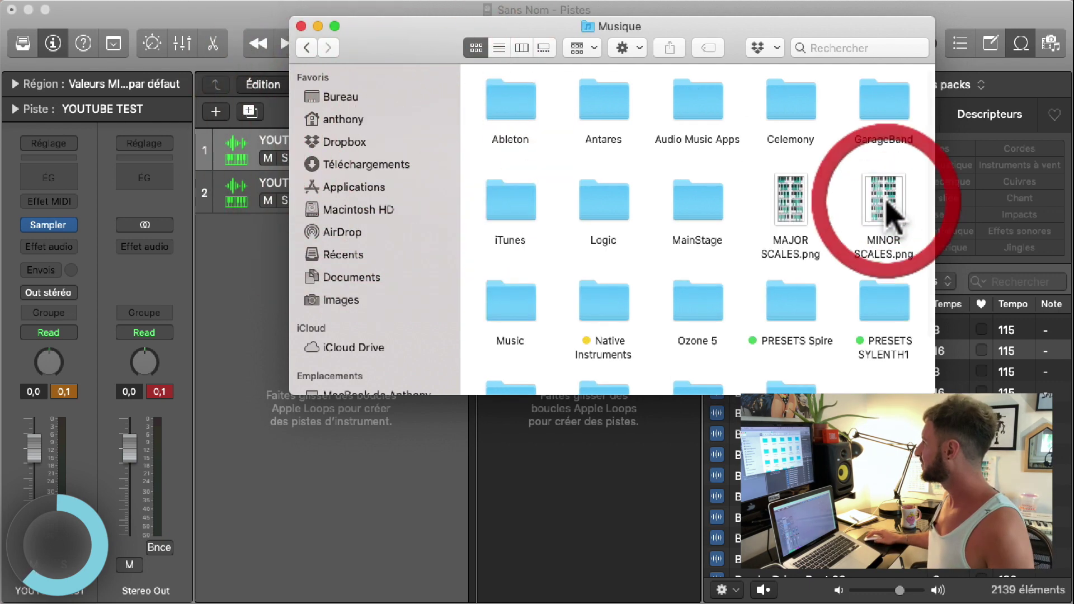
double_click(715, 121)
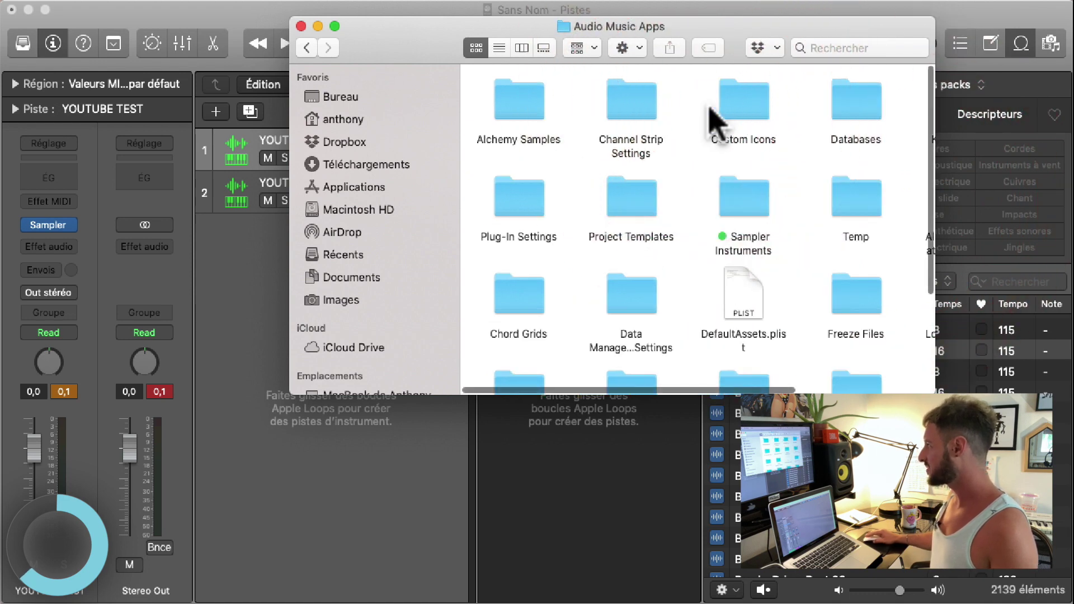
double_click(534, 210)
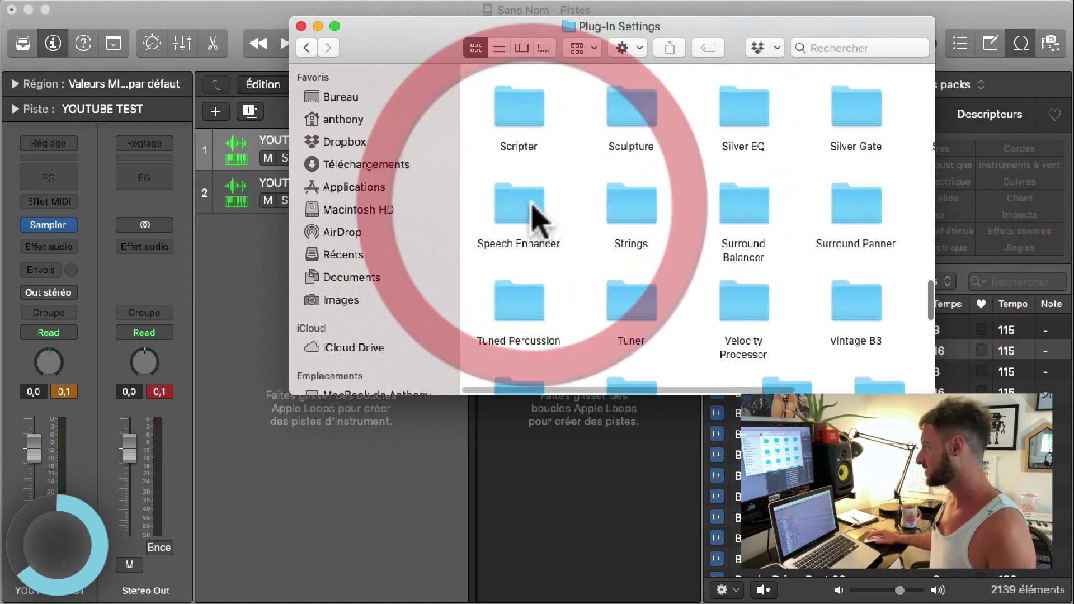
- Show the Plug-In Settings folder as a list and open its Quick Sampler folder
click(499, 49)
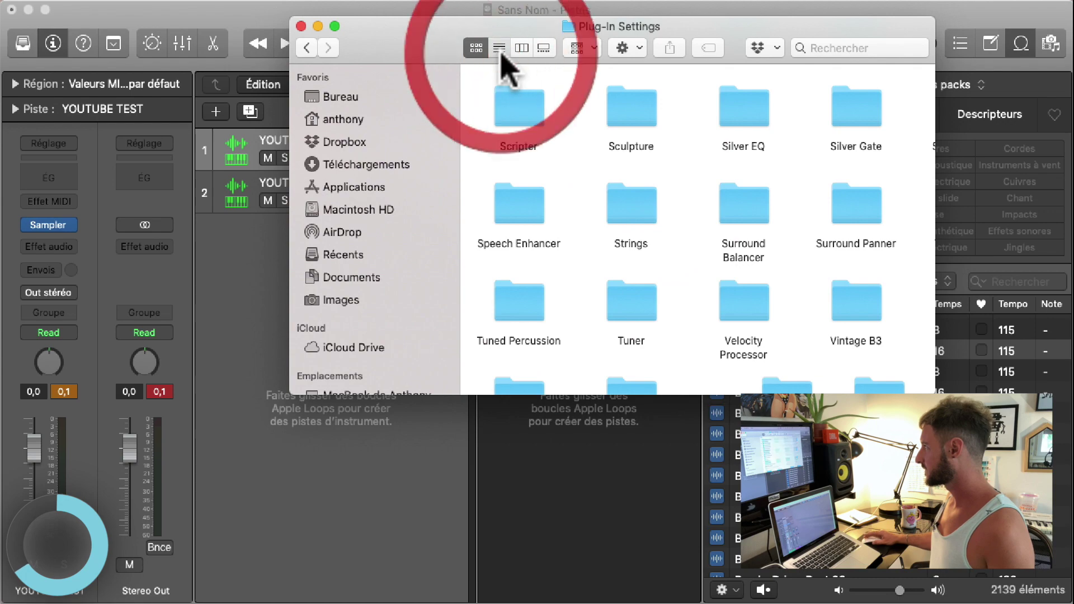
scroll(573, 226, down, 20)
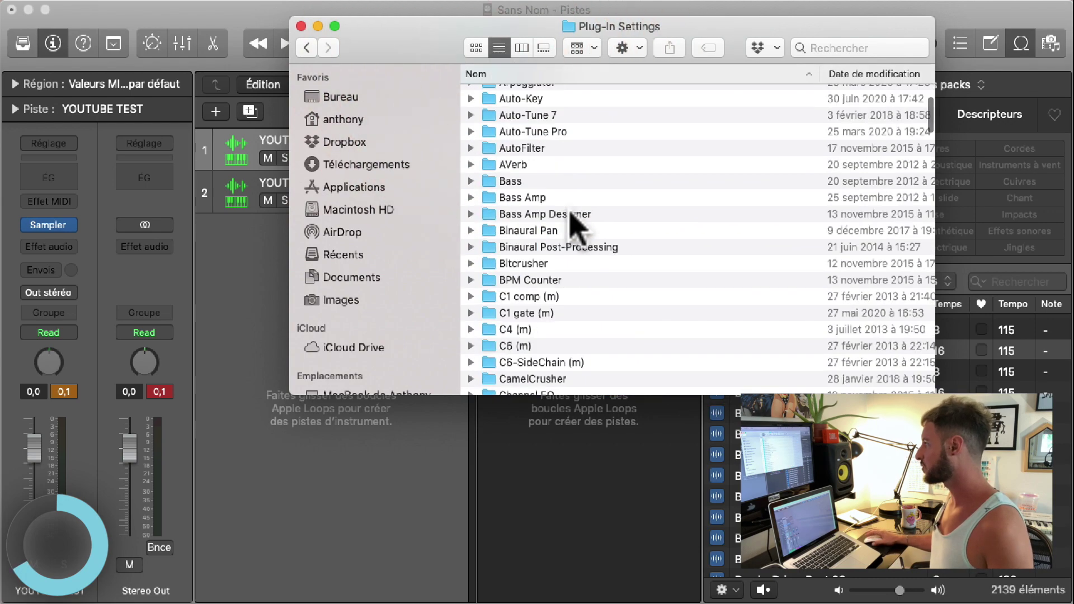
scroll(573, 226, down, 20)
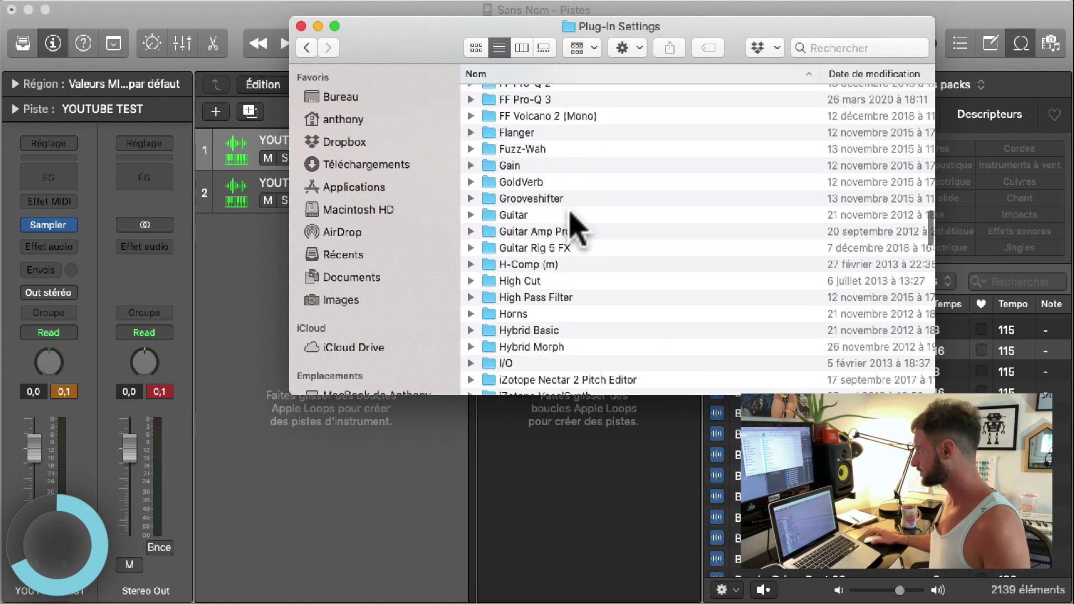
scroll(574, 226, down, 20)
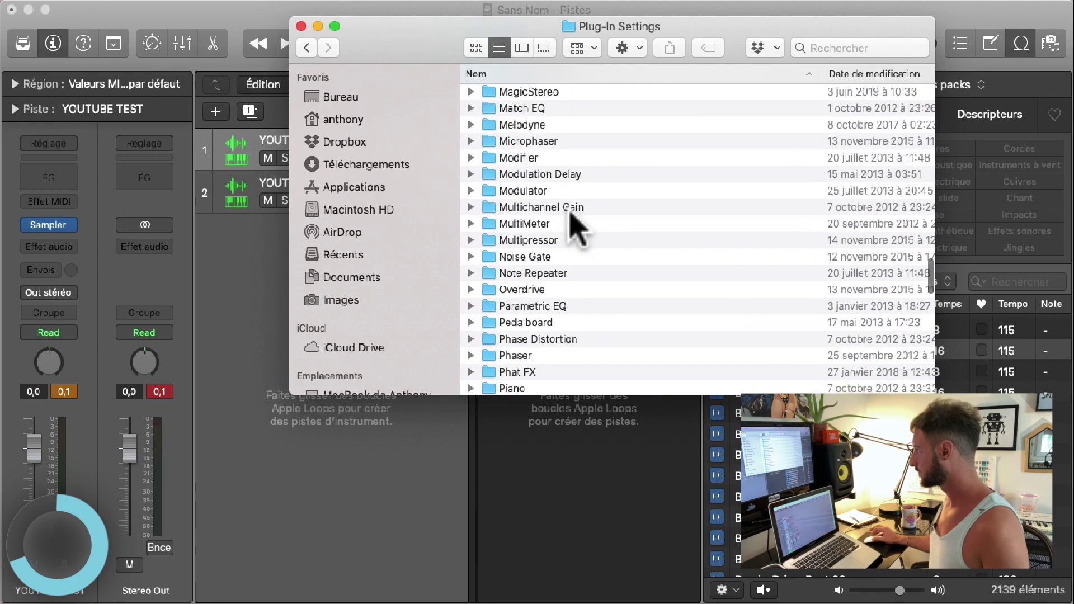
scroll(574, 227, down, 20)
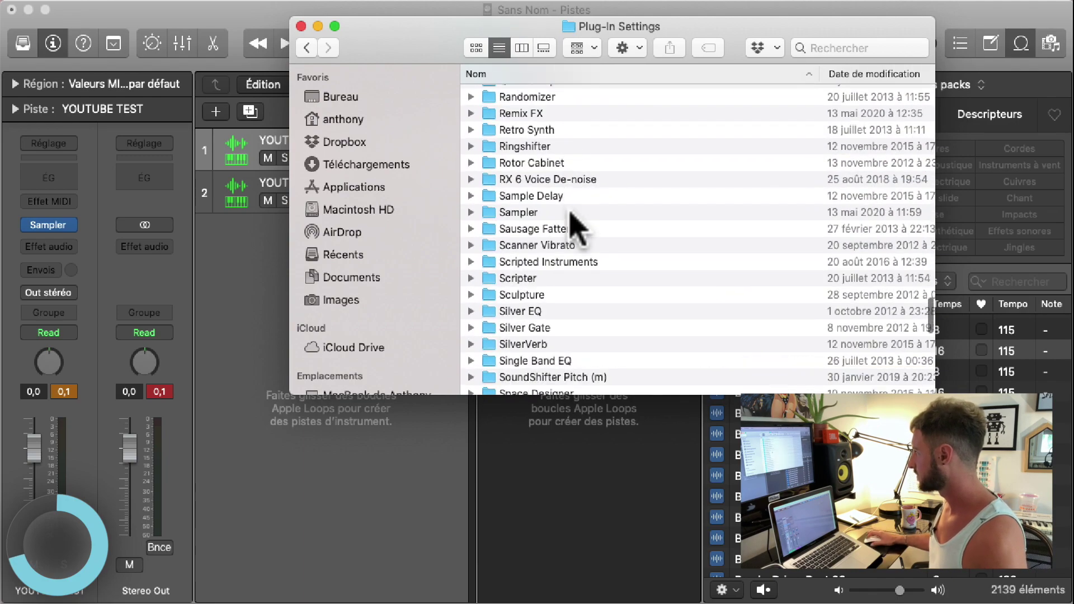
scroll(574, 226, up, 20)
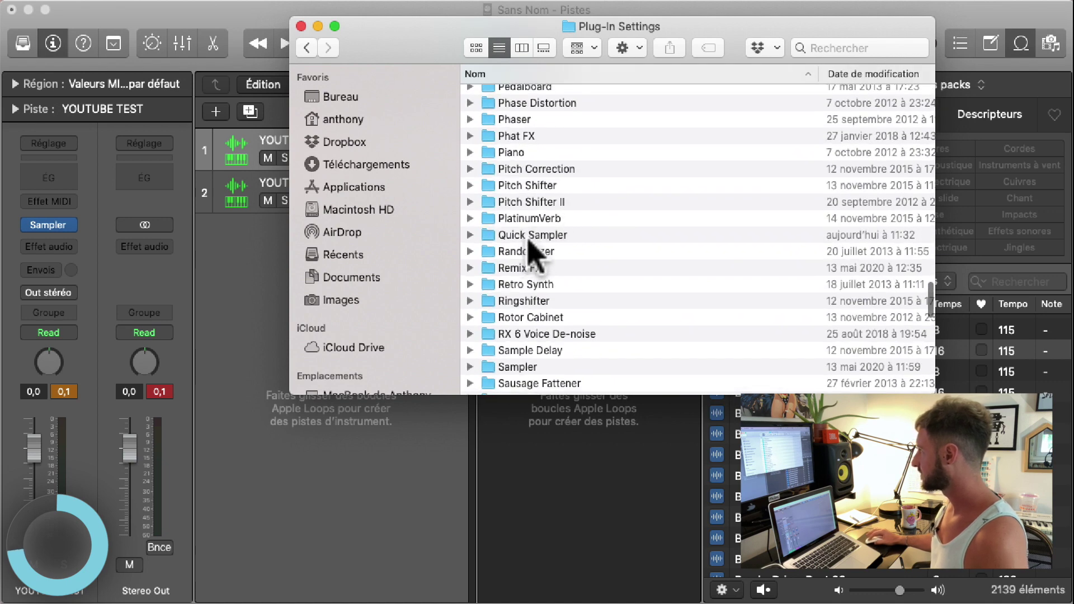
double_click(531, 237)
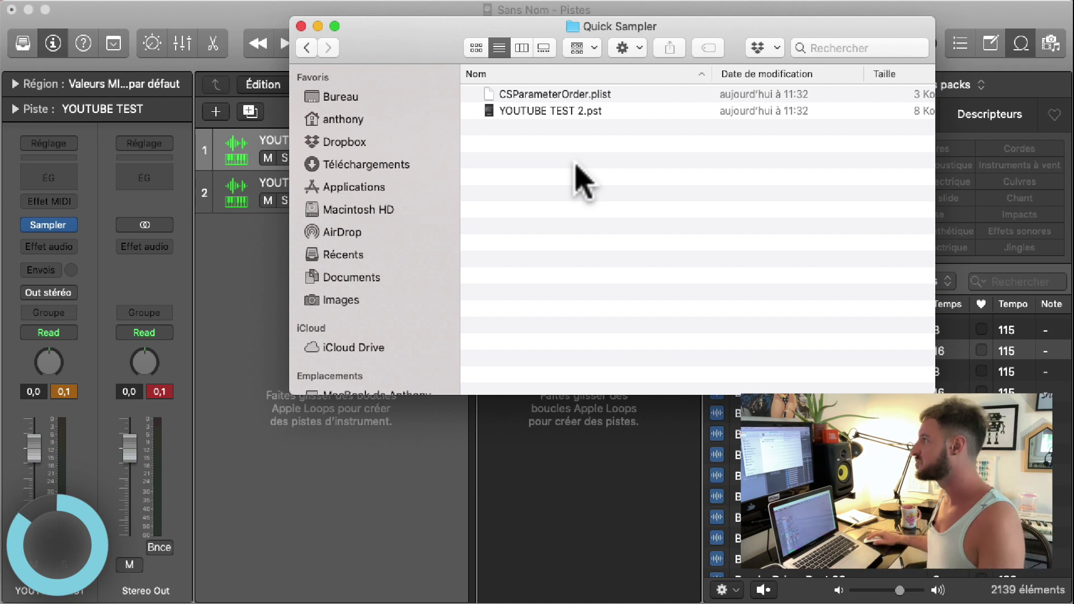
- Create a YOUTUBE folder inside the Quick Sampler folder and move YOUTUBE TEST 2.pst into it
right_click(533, 154)
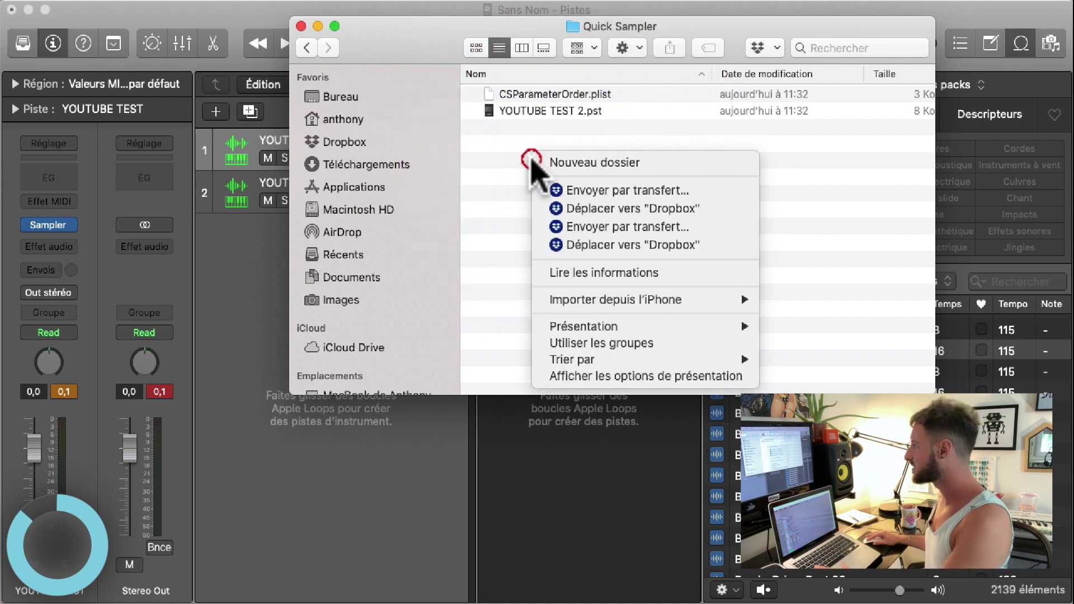
click(569, 167)
text(YOUTUBE)
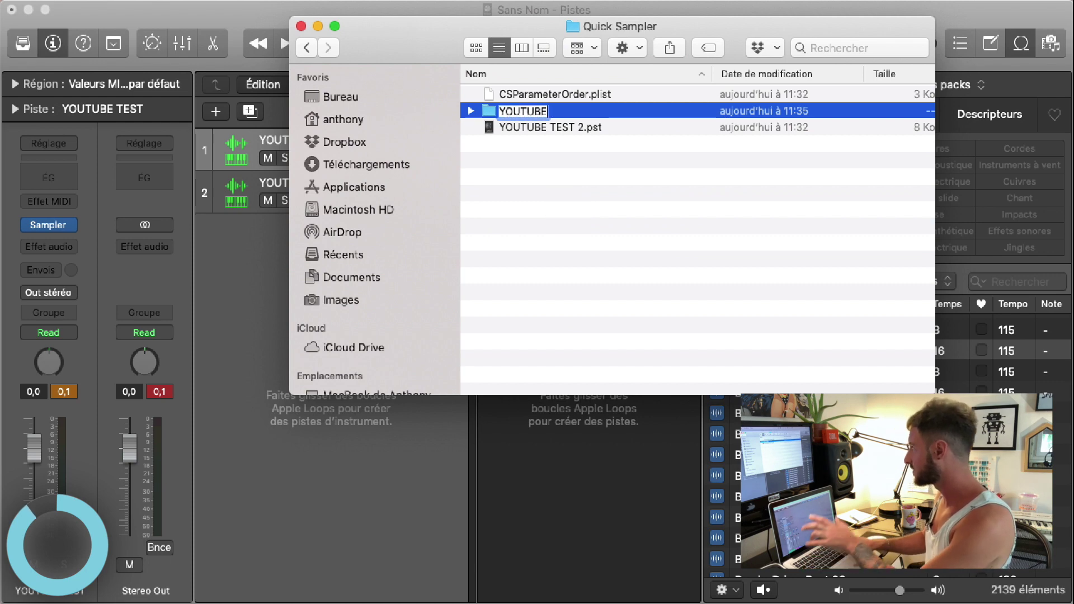
key(Return)
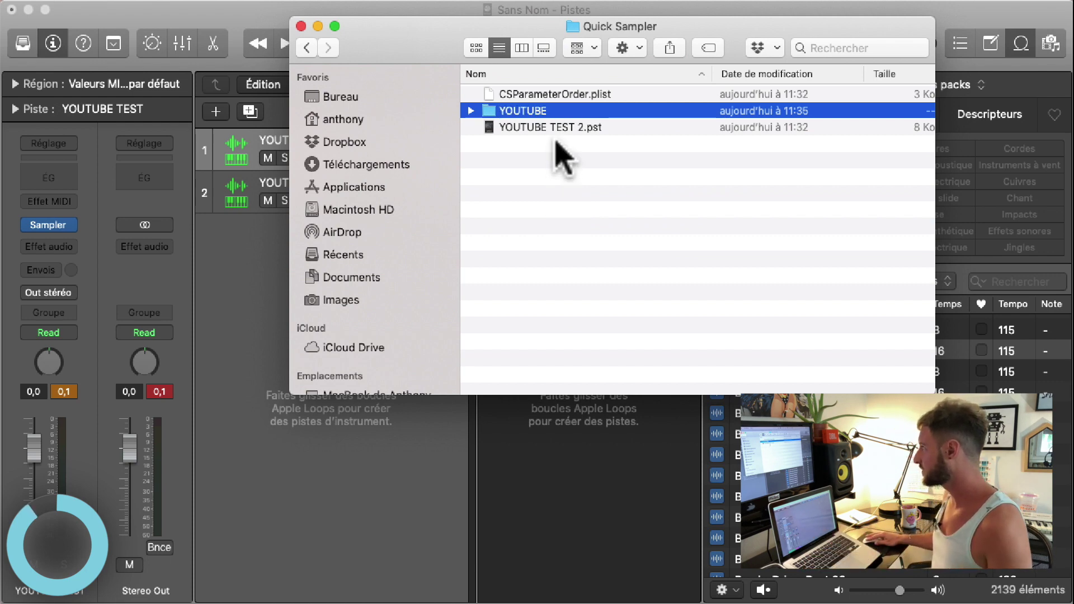
drag(553, 130, 526, 114)
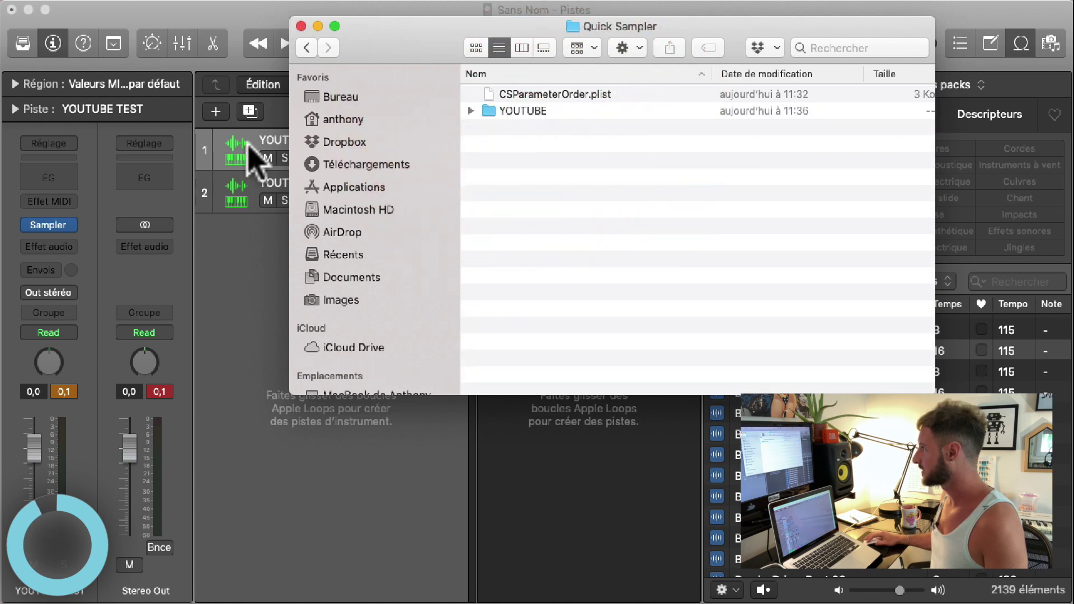
- In Logic Pro, open Quick Sampler on the YOUTUBE TEST 2 track and check the YOUTUBE category of its settings
click(249, 146)
click(307, 192)
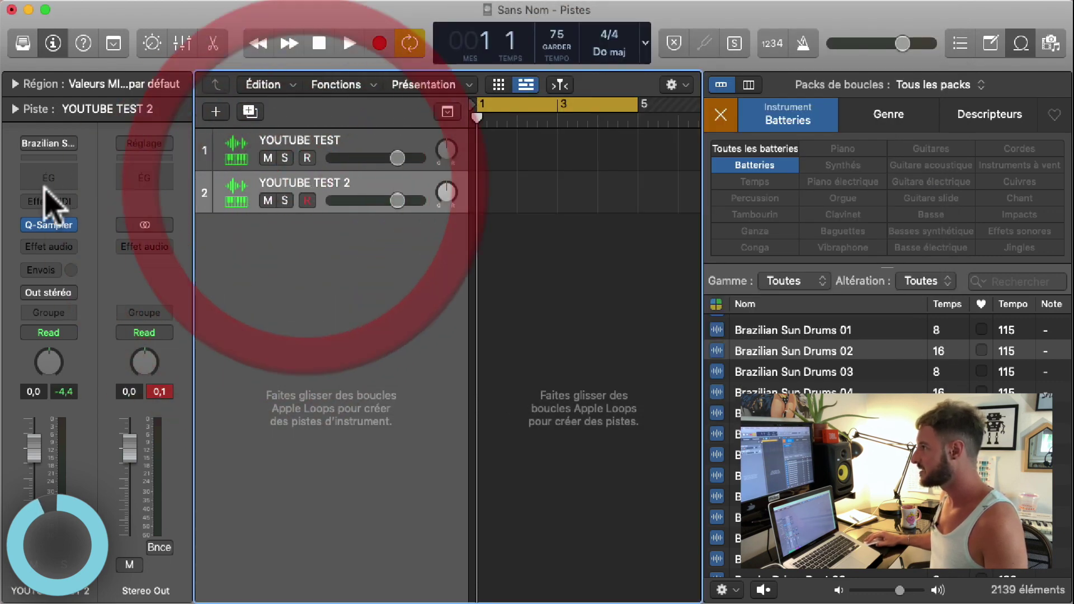
click(48, 226)
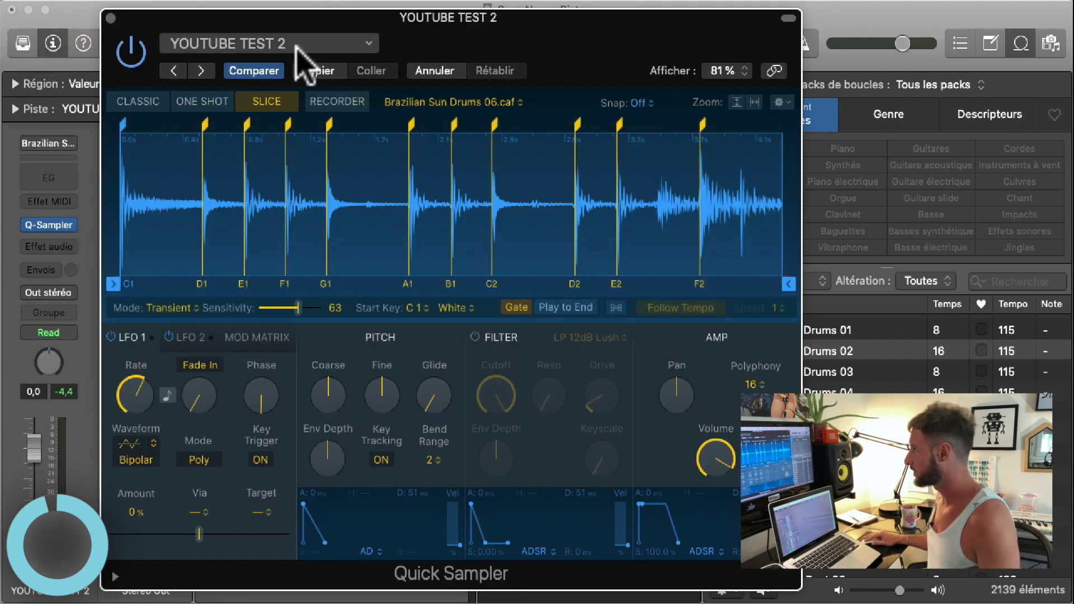
click(291, 44)
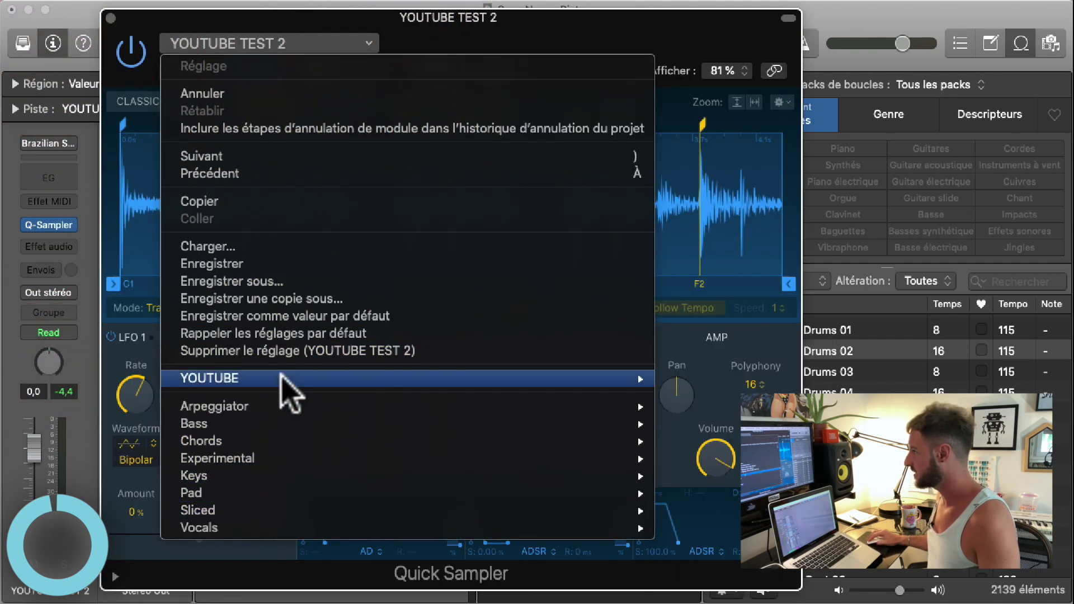
mouse_move(600, 388)
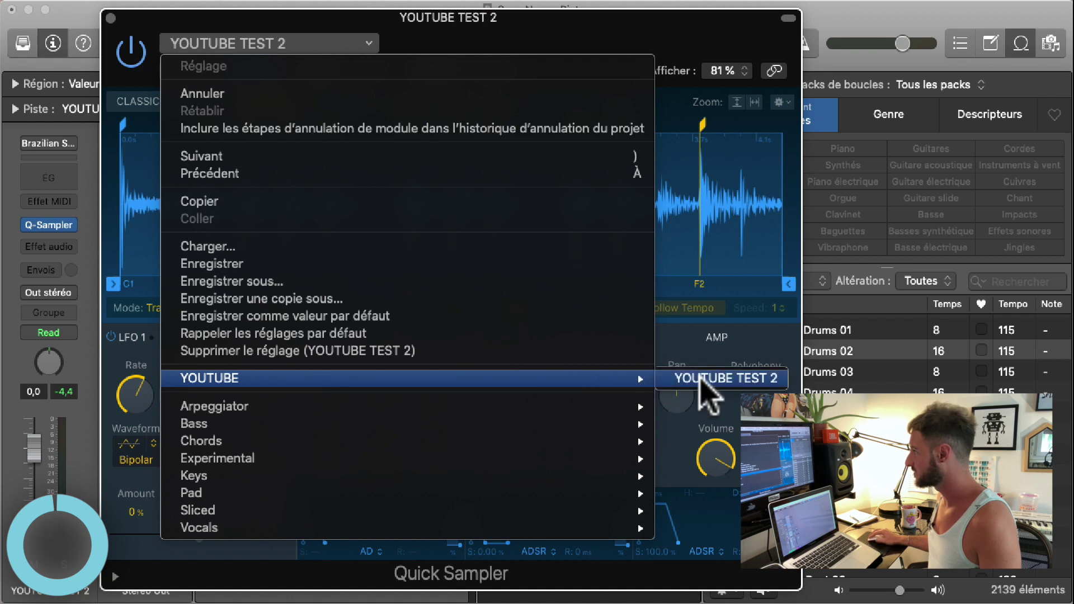